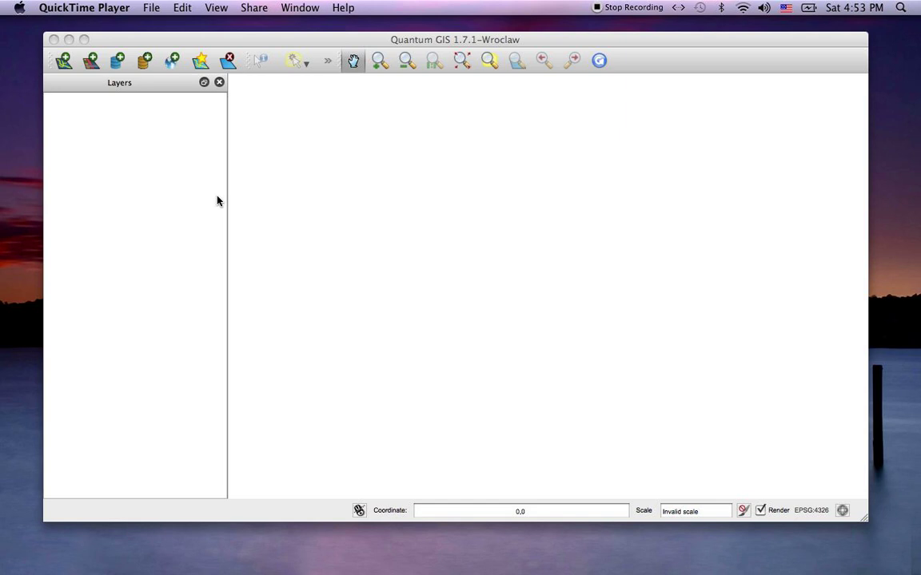
Bring QGIS forward and look over the Project Properties without changing anything
{"action": "left_click", "coordinate": [256, 37]}
{"action": "left_click", "coordinate": [235, 9]}
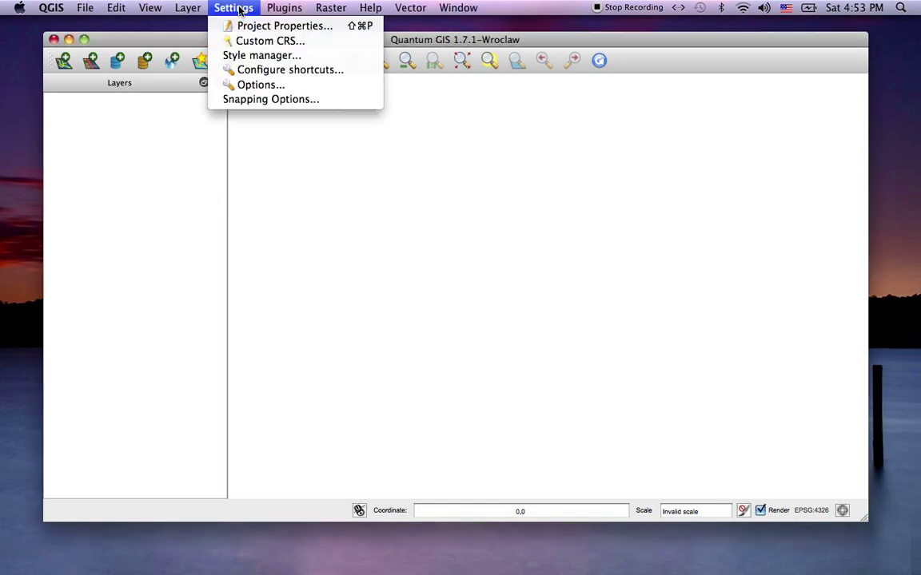
{"action": "left_click", "coordinate": [254, 26]}
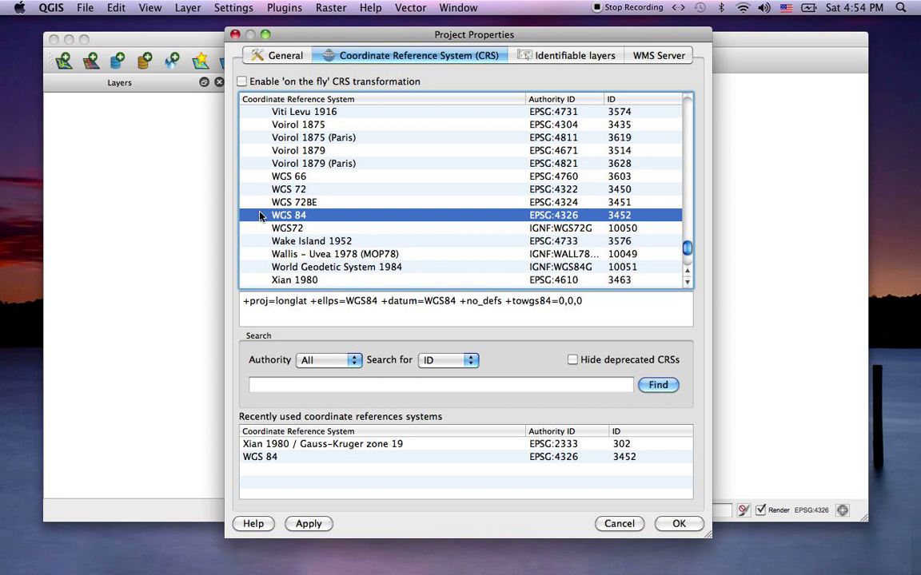
{"action": "left_click", "coordinate": [235, 35]}
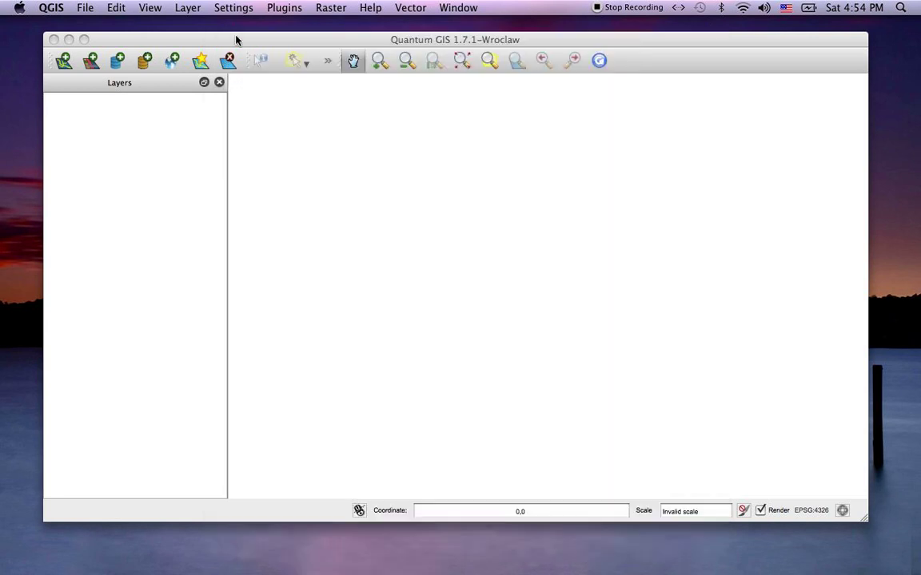
Add Downloads/ESP_adm/ESP_adm3.shp as a vector layer with ISO8859-1 encoding
{"action": "left_click", "coordinate": [63, 60]}
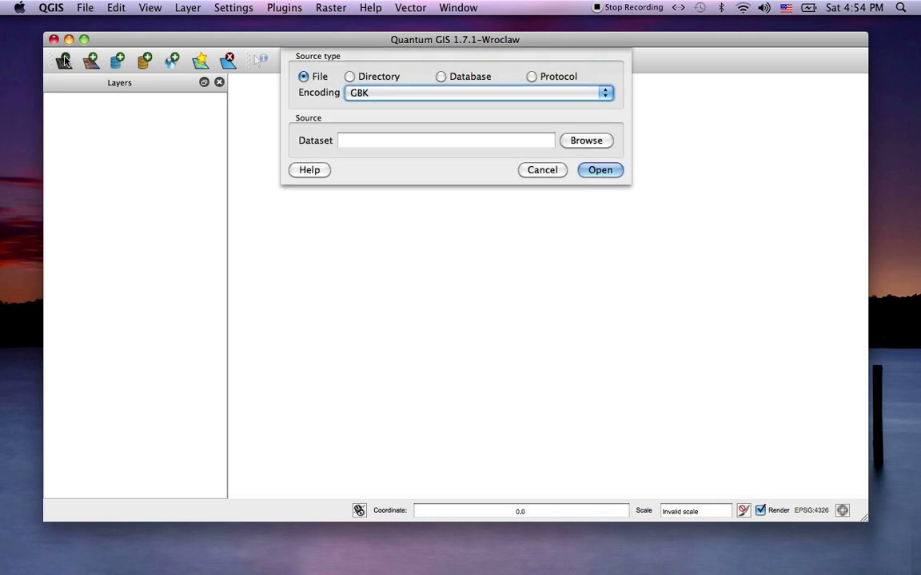
{"action": "left_click", "coordinate": [607, 95]}
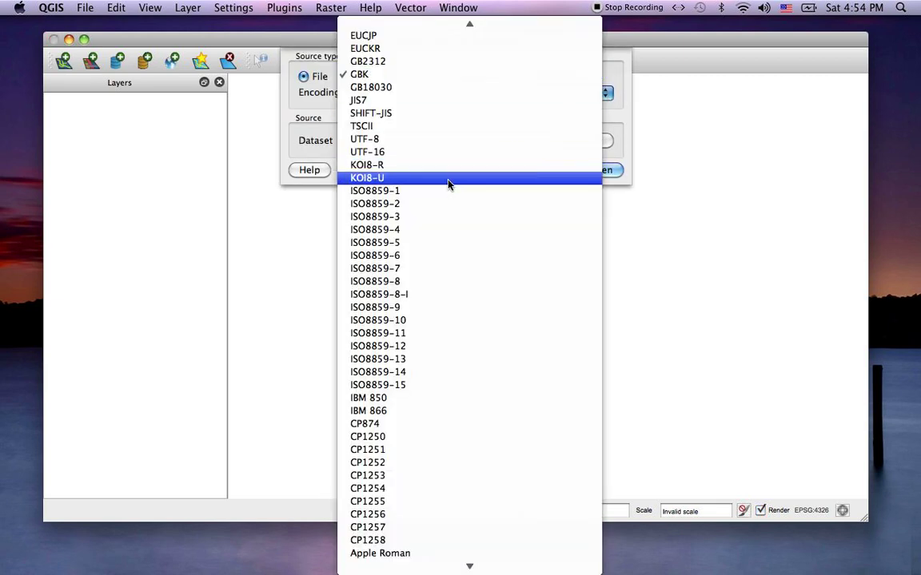
{"action": "left_click", "coordinate": [447, 191]}
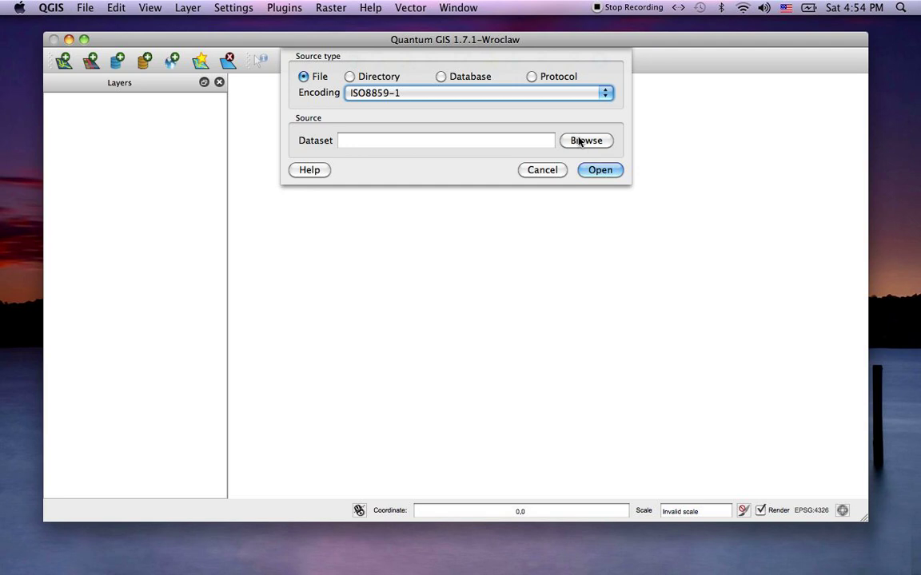
{"action": "left_click", "coordinate": [580, 142]}
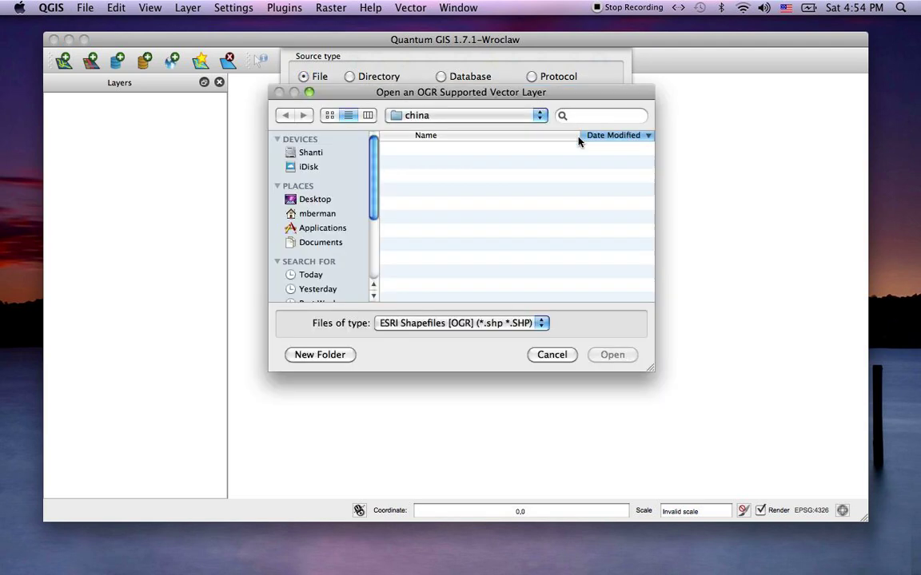
{"action": "left_click", "coordinate": [539, 118]}
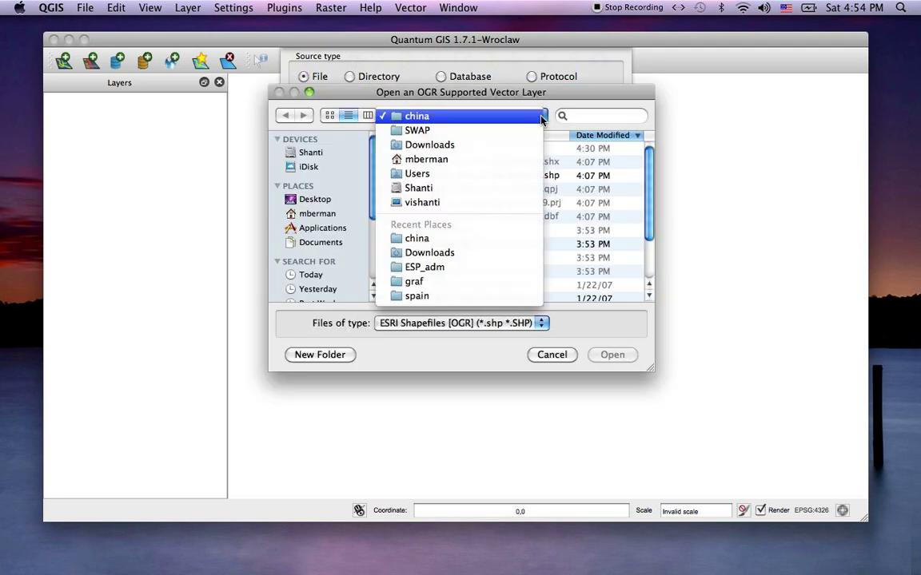
{"action": "left_click", "coordinate": [460, 145]}
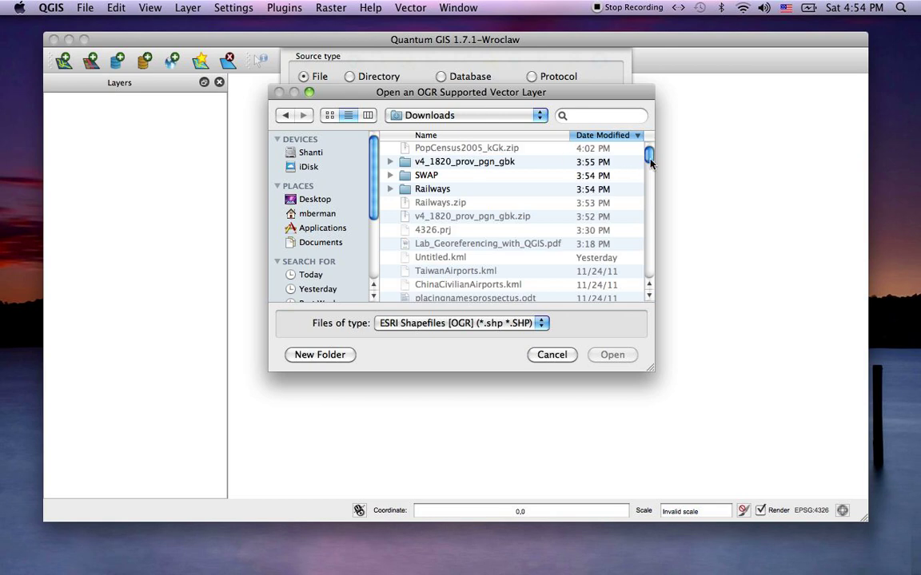
{"action": "scroll", "coordinate": [520, 180], "scroll_direction": "down", "scroll_amount": 5}
{"action": "double_click", "coordinate": [416, 187]}
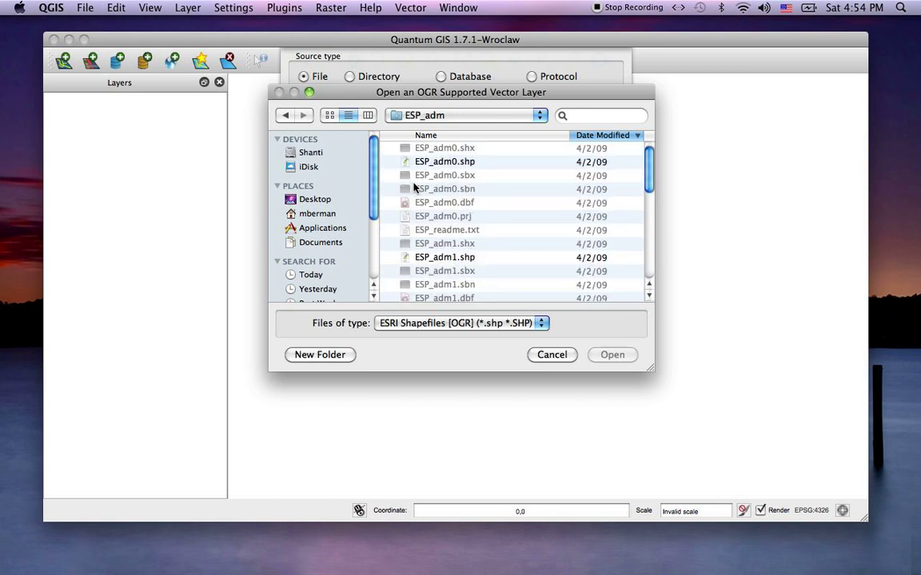
{"action": "scroll", "coordinate": [645, 213], "scroll_direction": "down", "scroll_amount": 3}
{"action": "scroll", "coordinate": [640, 219], "scroll_direction": "down", "scroll_amount": 2}
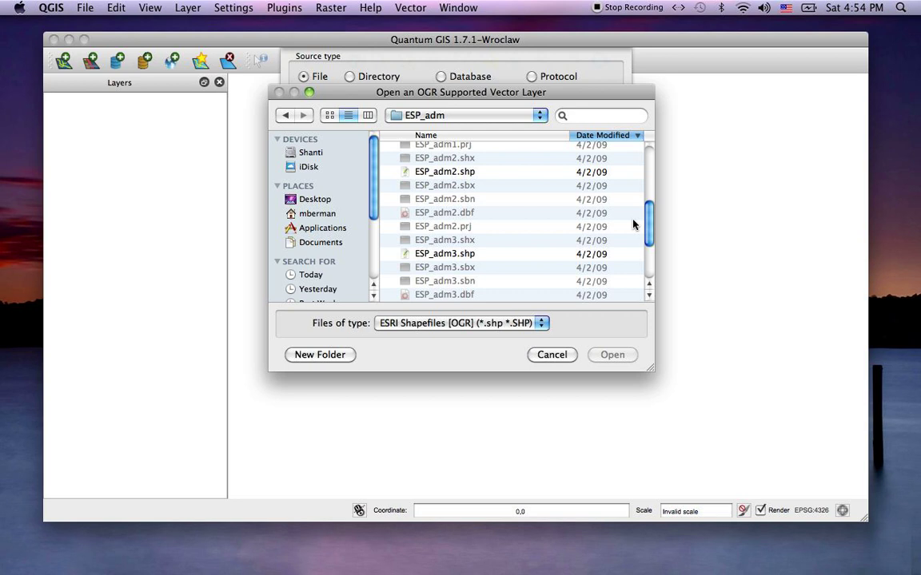
{"action": "double_click", "coordinate": [440, 254]}
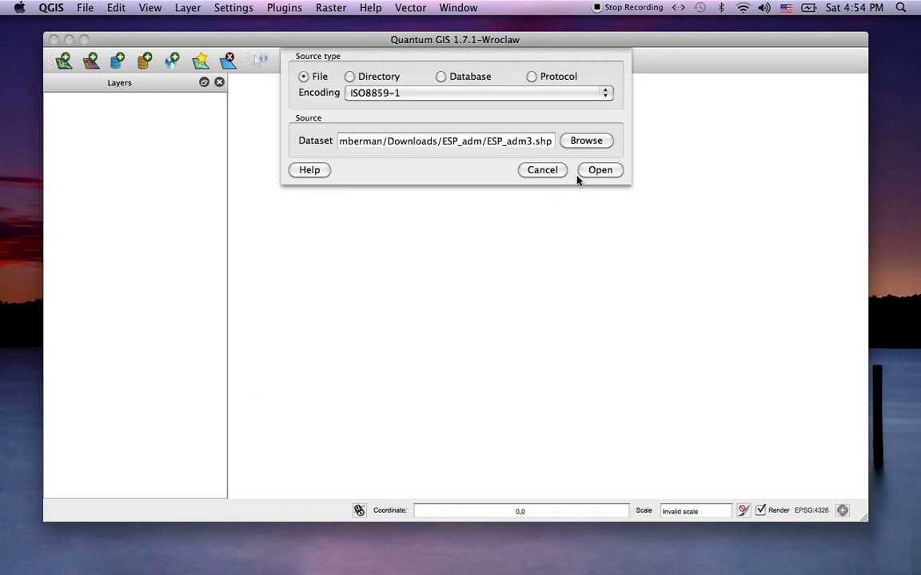
{"action": "left_click", "coordinate": [600, 166]}
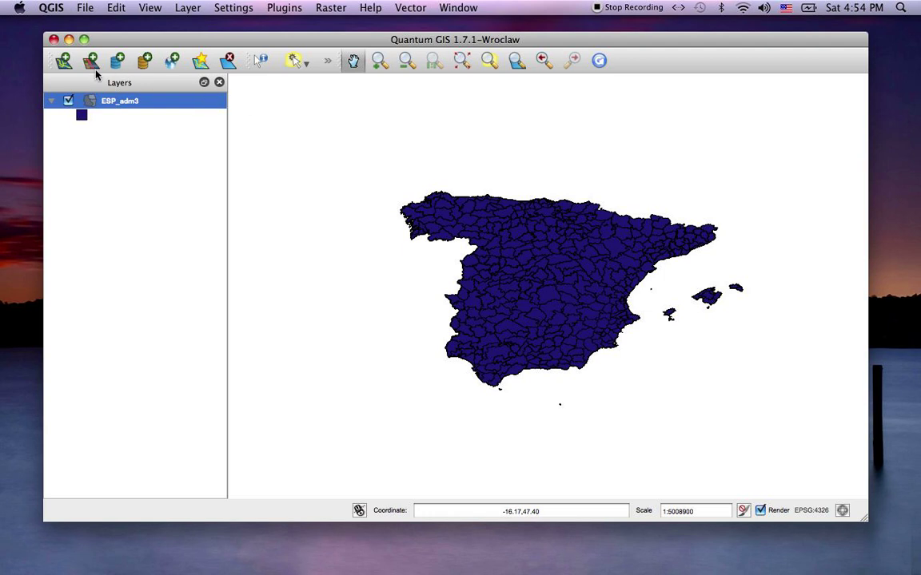
Check the Project Properties and close them unchanged
{"action": "left_click", "coordinate": [224, 9]}
{"action": "left_click", "coordinate": [258, 26]}
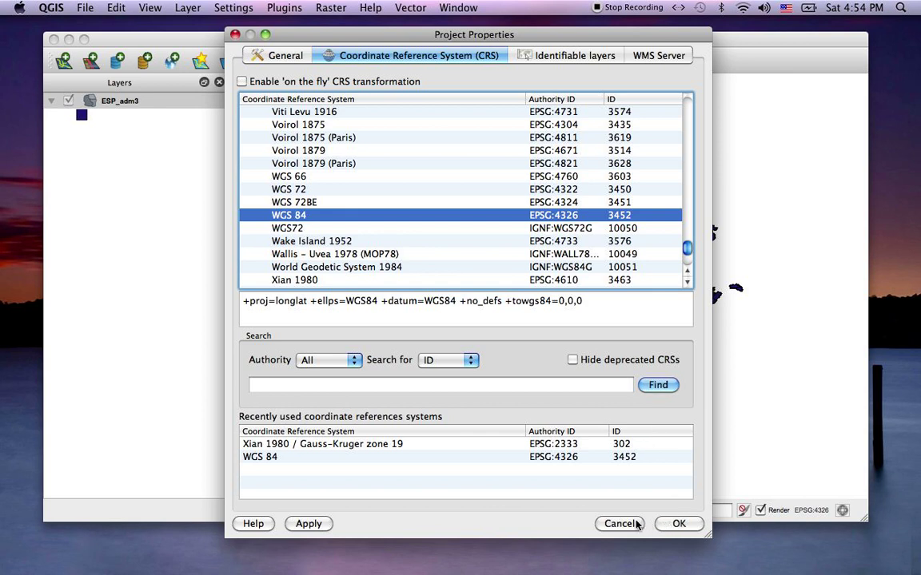
{"action": "left_click", "coordinate": [235, 34]}
Add china/v4_1820_prov_pgn_gbk.shp as a vector layer with GBK encoding
{"action": "left_click", "coordinate": [63, 61]}
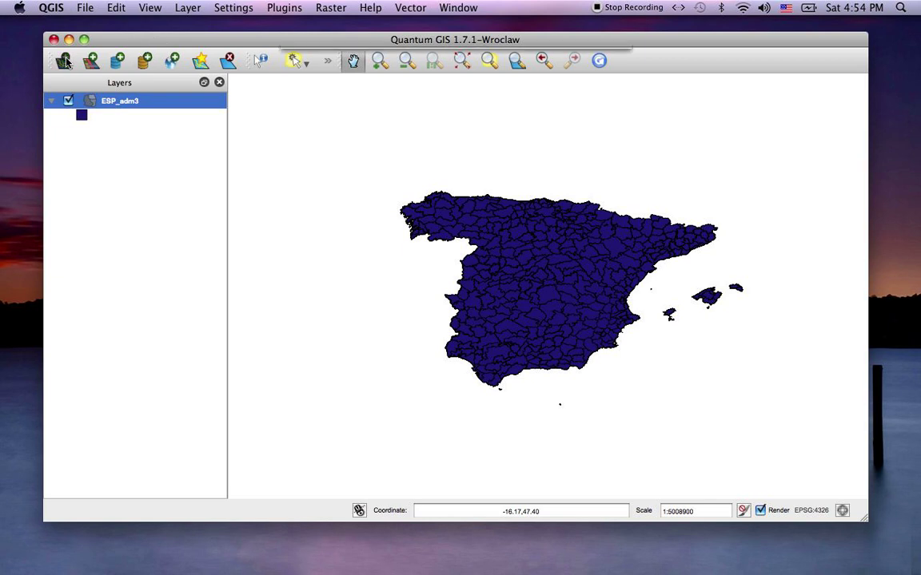
{"action": "left_click", "coordinate": [606, 94]}
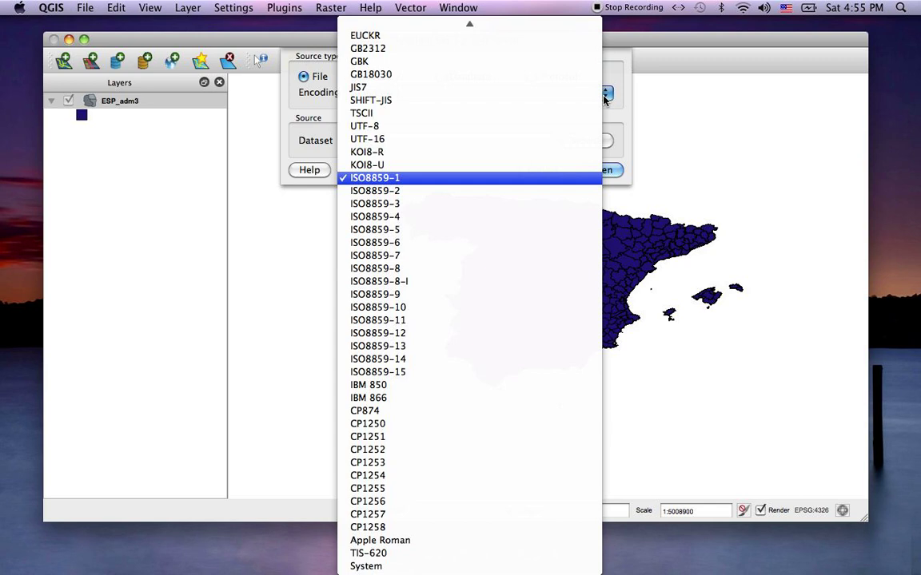
{"action": "left_click", "coordinate": [501, 64]}
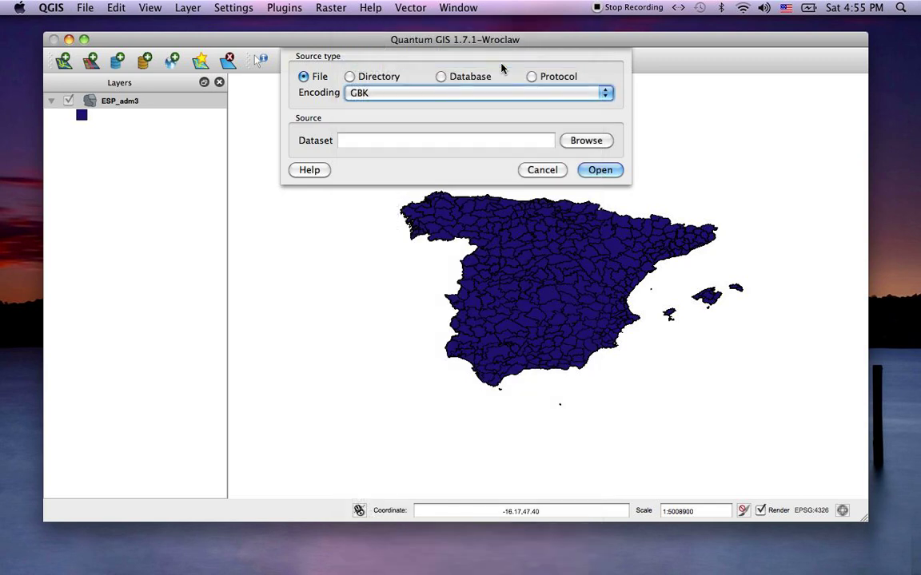
{"action": "left_click", "coordinate": [569, 139]}
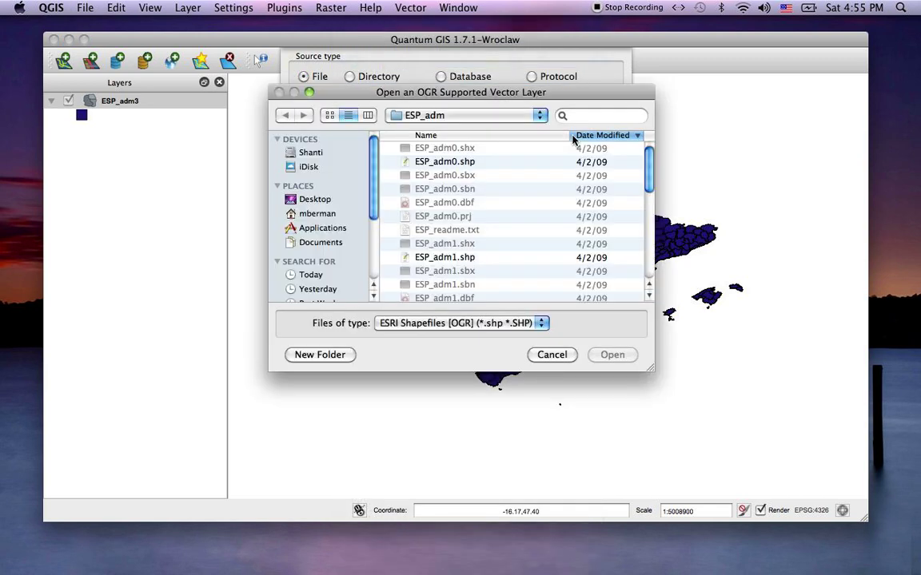
{"action": "left_click", "coordinate": [541, 116]}
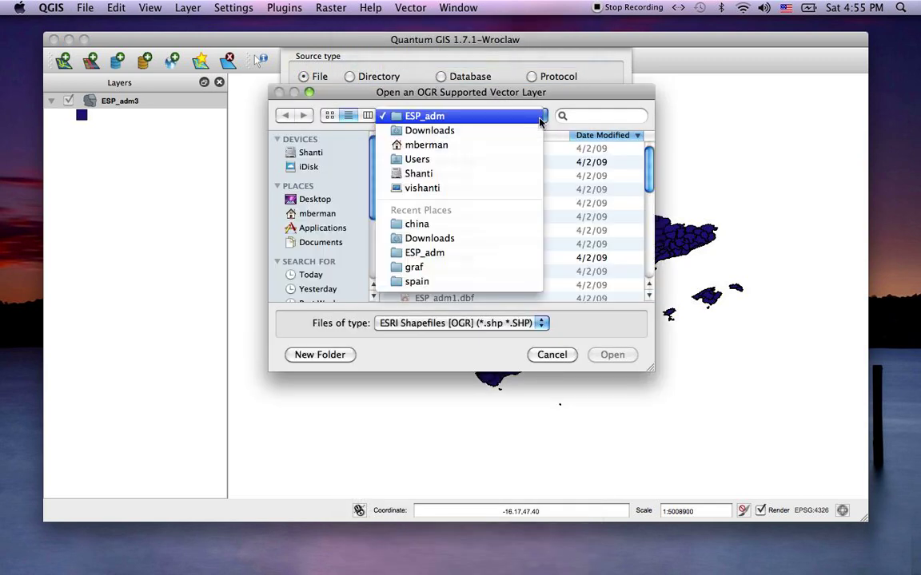
{"action": "left_click", "coordinate": [452, 224]}
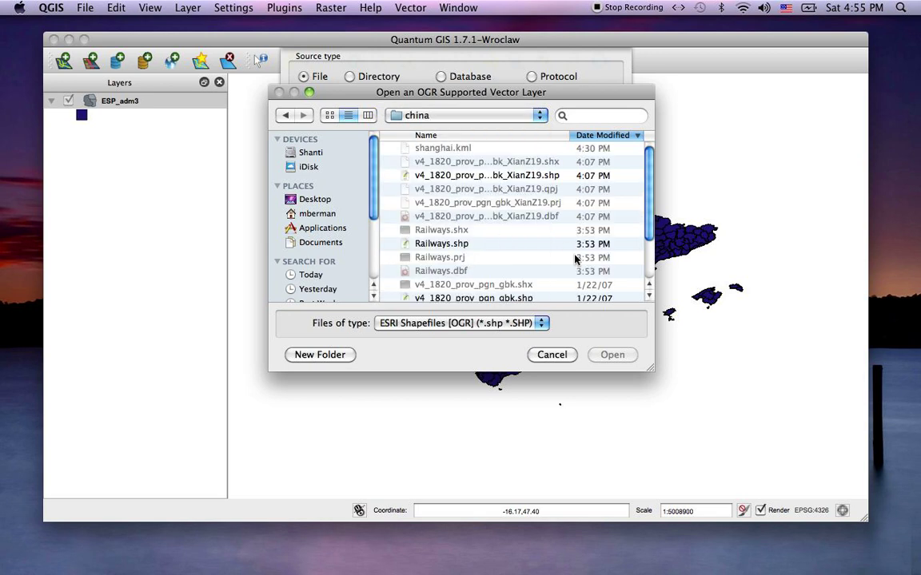
{"action": "left_click", "coordinate": [520, 298]}
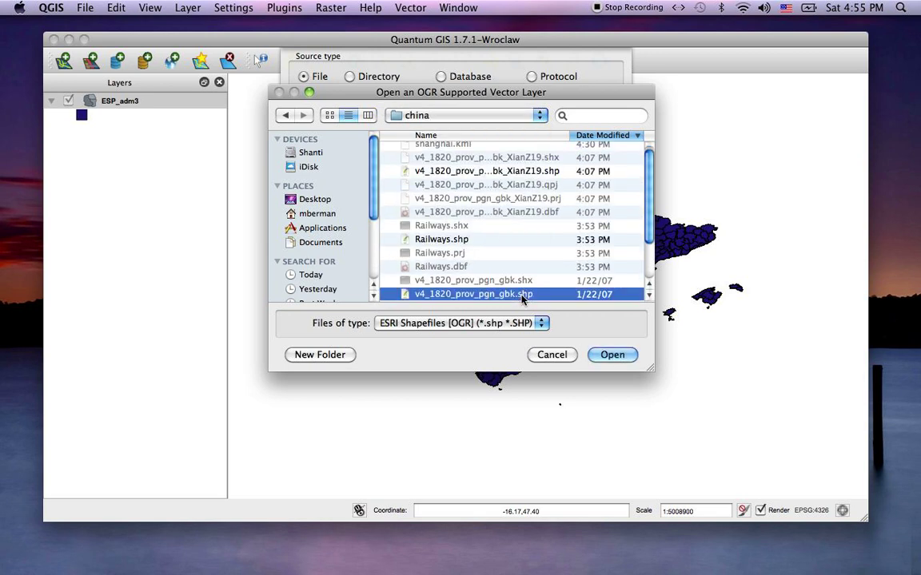
{"action": "left_click", "coordinate": [607, 355]}
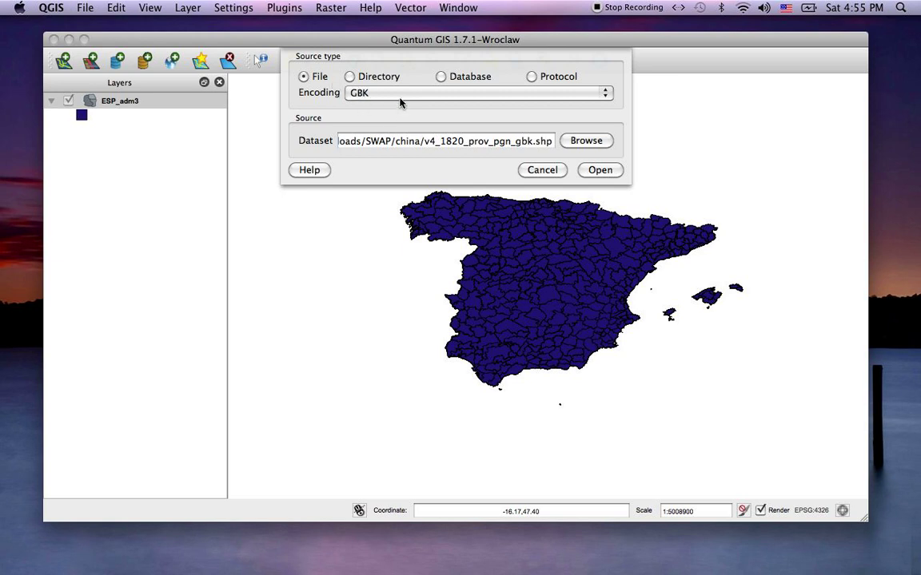
{"action": "left_click", "coordinate": [605, 171]}
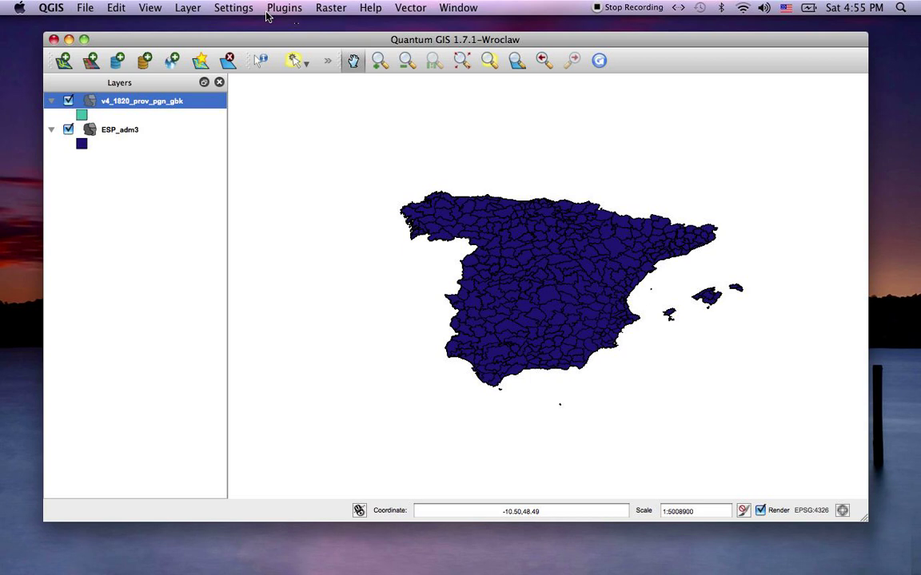
Glance at the Project Properties and dismiss them
{"action": "left_click", "coordinate": [233, 8]}
{"action": "left_click", "coordinate": [255, 24]}
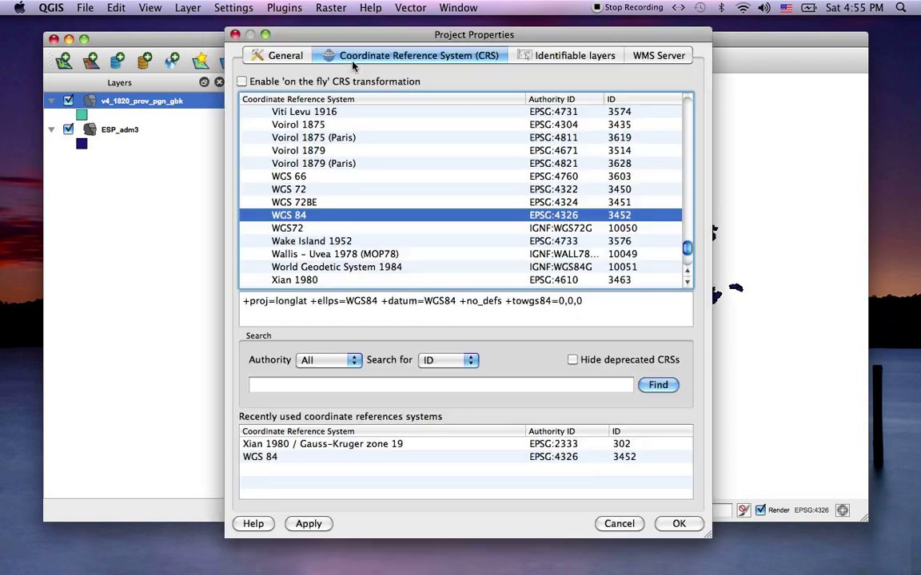
{"action": "left_click", "coordinate": [235, 34]}
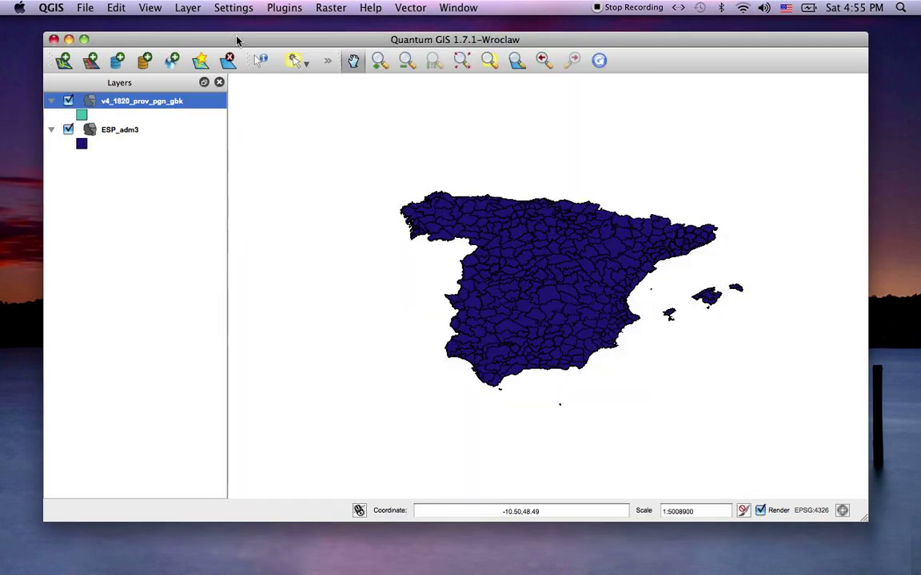
Zoom the map out three times to about 1:40390002, showing the Canary Islands
{"action": "left_click", "coordinate": [406, 61]}
{"action": "left_click", "coordinate": [778, 237]}
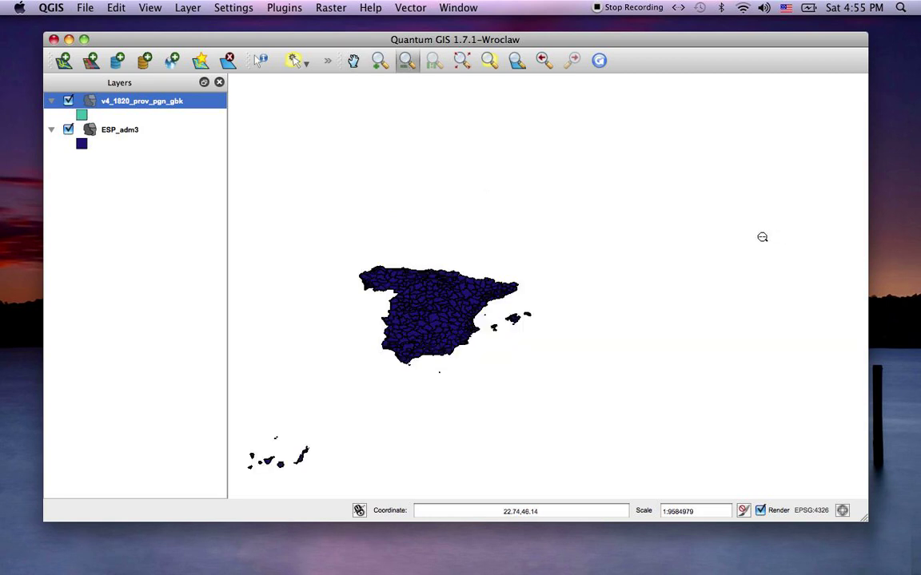
{"action": "left_click", "coordinate": [645, 302]}
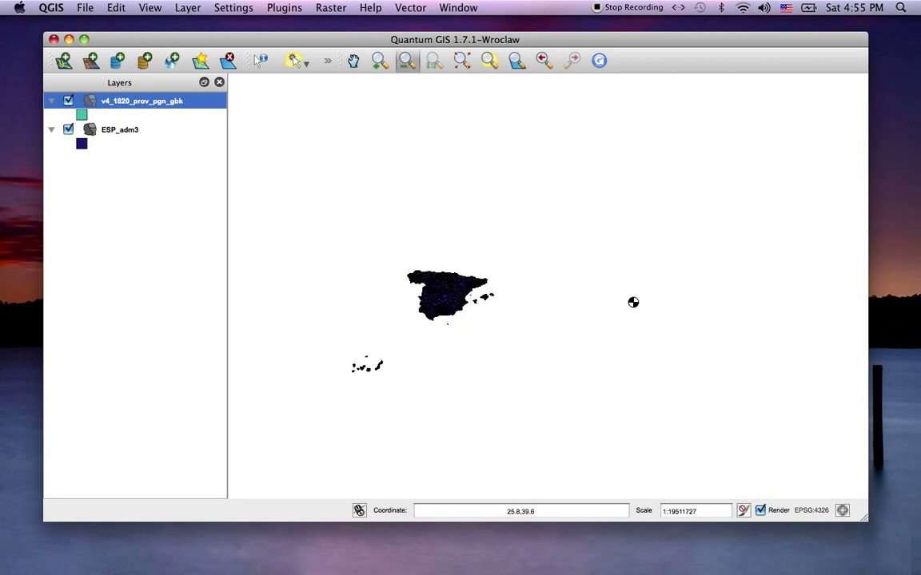
{"action": "left_click", "coordinate": [629, 300]}
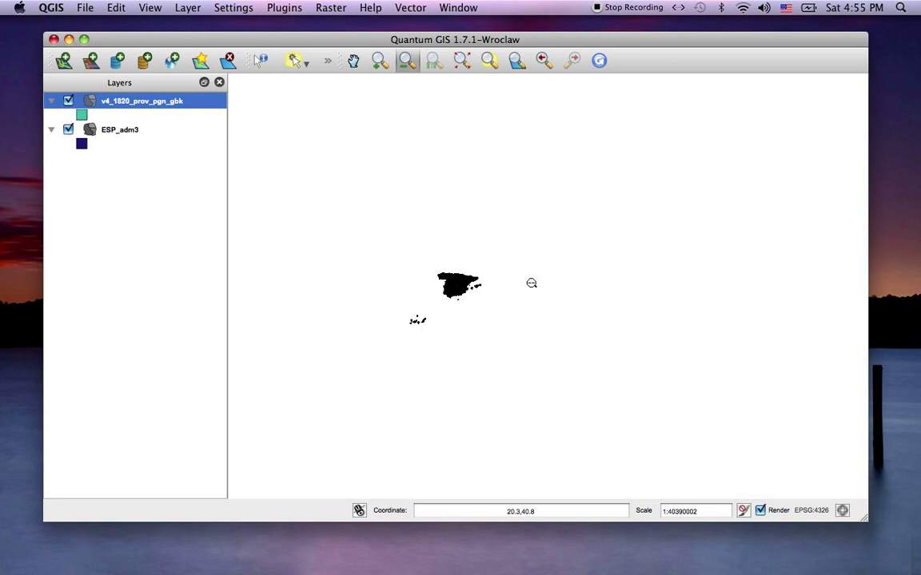
{"action": "right_click", "coordinate": [123, 102]}
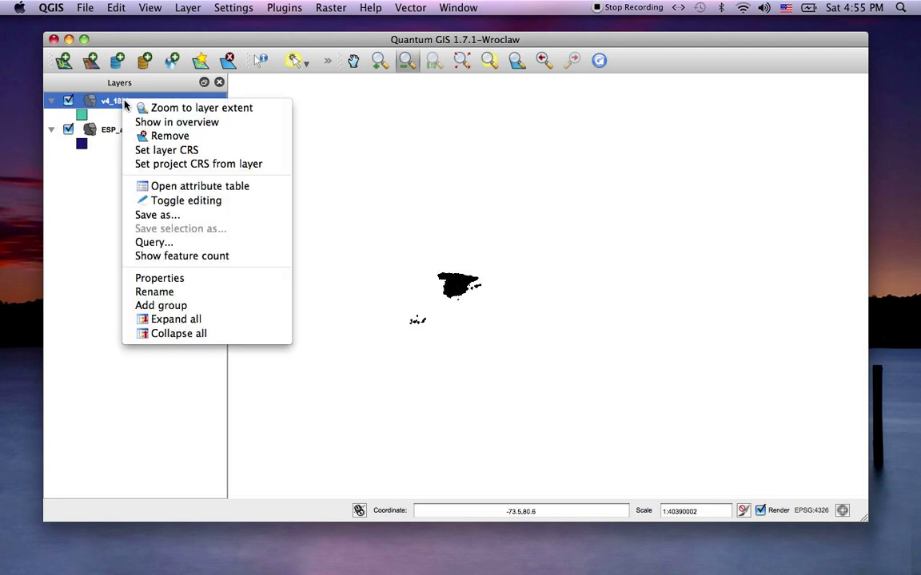
{"action": "left_click", "coordinate": [166, 150]}
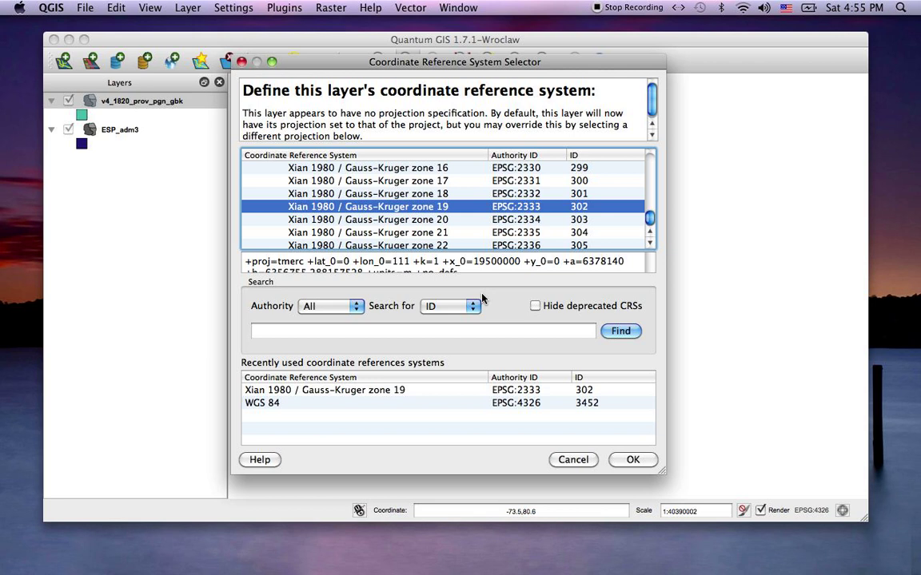
{"action": "left_click", "coordinate": [569, 461]}
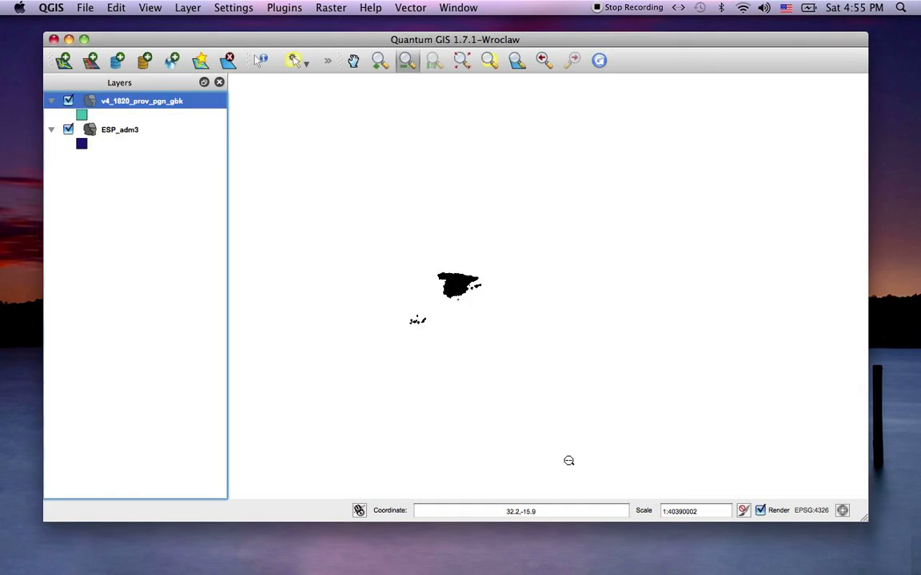
Enable 'on the fly' CRS transformation, then pan so Spain and China both show
{"action": "left_click", "coordinate": [233, 7]}
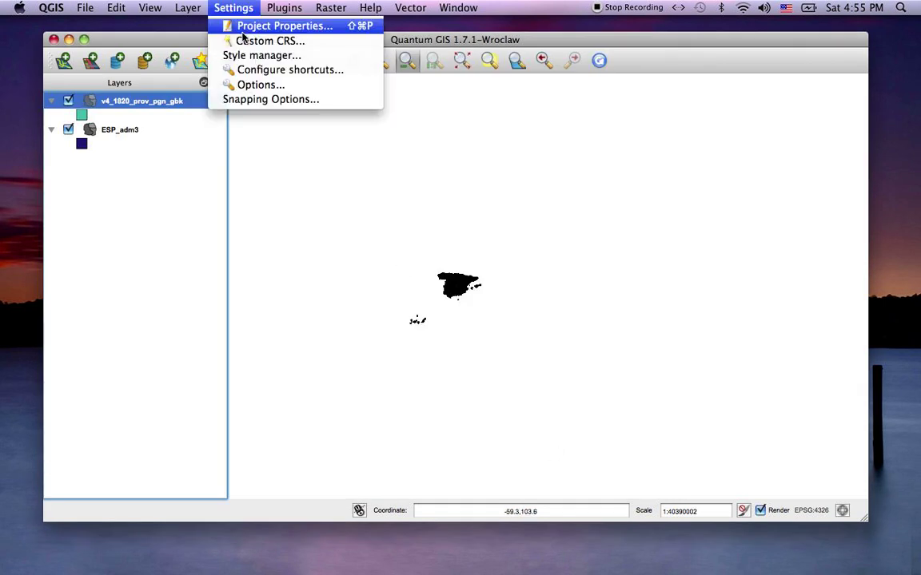
{"action": "left_click", "coordinate": [272, 26]}
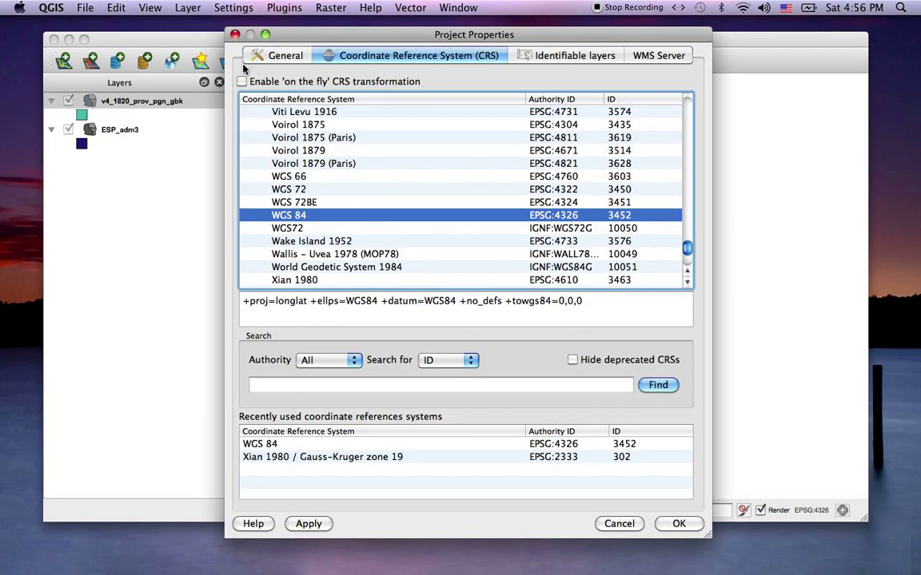
{"action": "left_click", "coordinate": [242, 81]}
{"action": "left_click", "coordinate": [680, 523]}
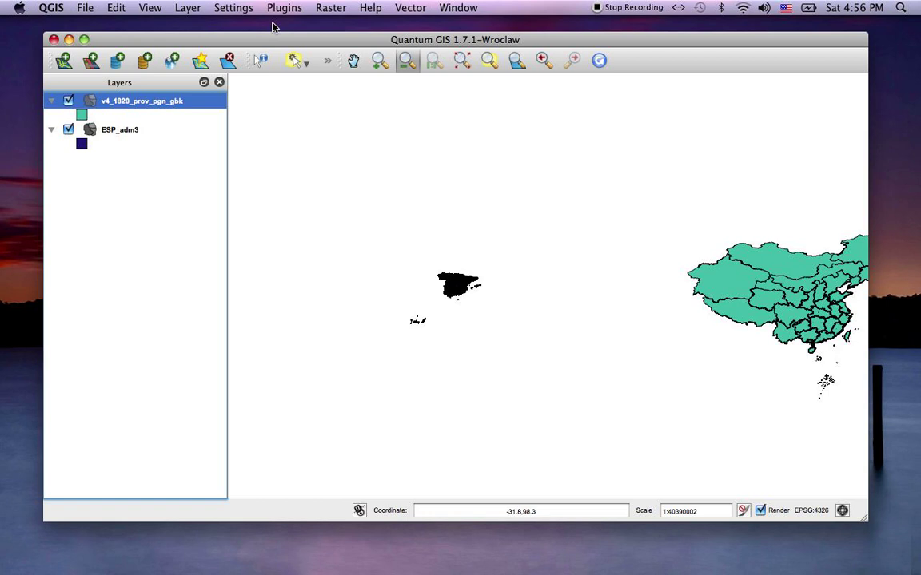
{"action": "left_click", "coordinate": [354, 61]}
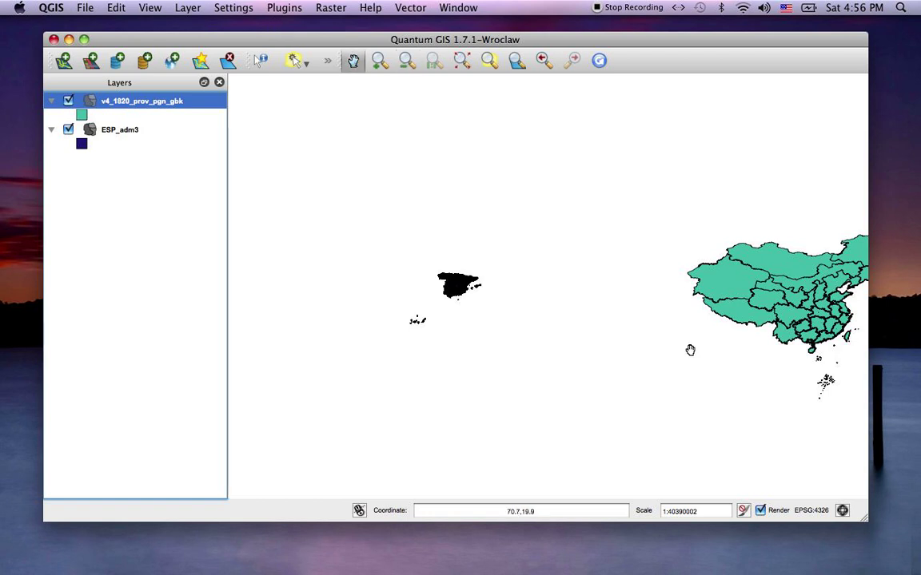
{"action": "left_click_drag", "start_coordinate": [690, 349], "coordinate": [586, 327]}
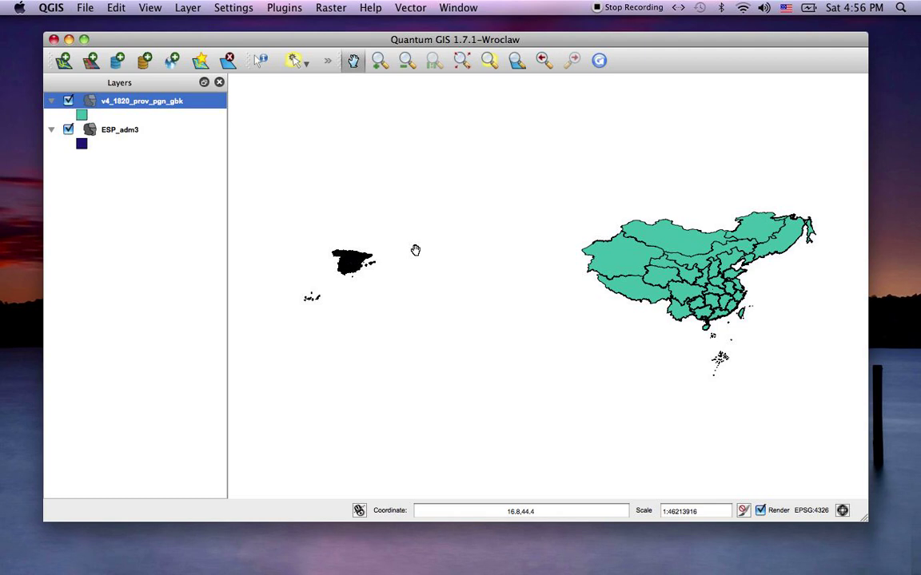
Set the project CRS to Xian 1980 / Gauss-Kruger zone 19 (EPSG:2333) from recently used systems
{"action": "left_click", "coordinate": [230, 10]}
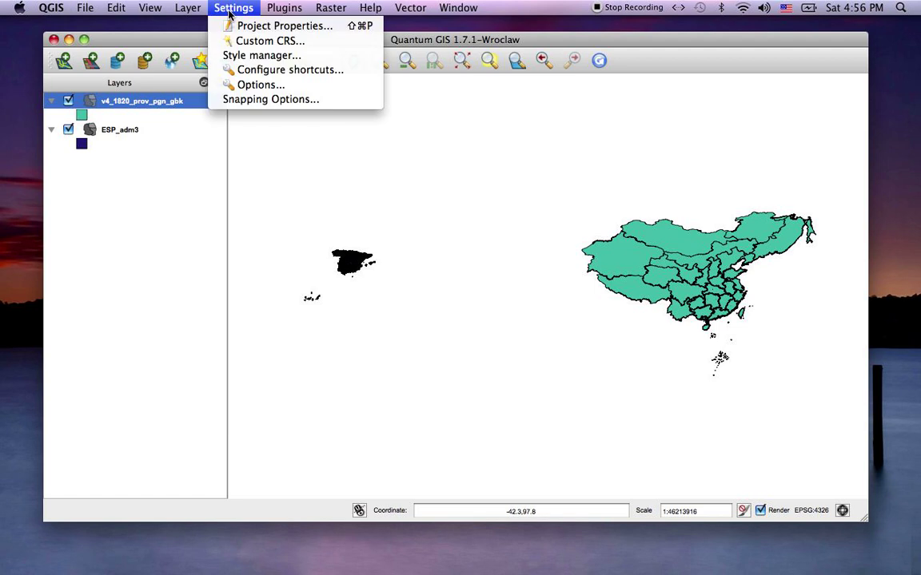
{"action": "left_click", "coordinate": [243, 26]}
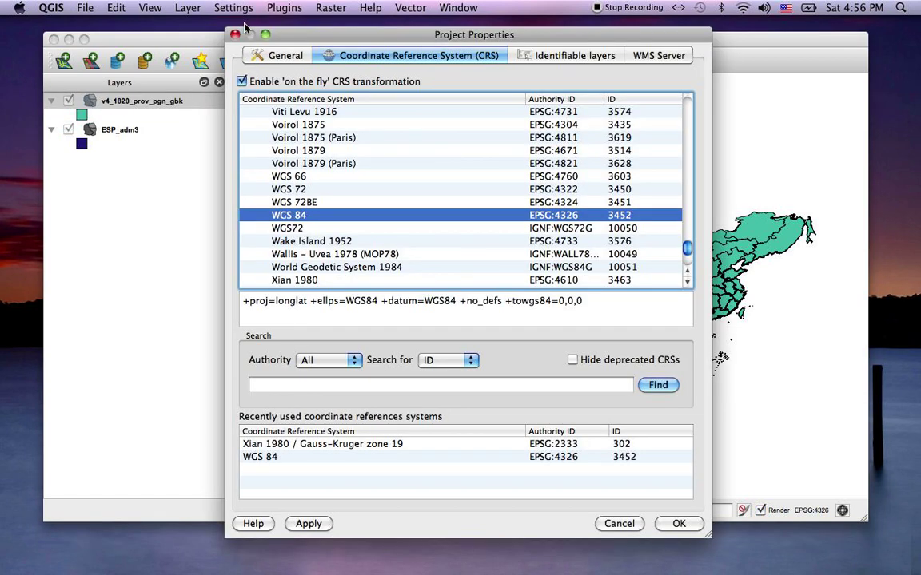
{"action": "left_click", "coordinate": [314, 446]}
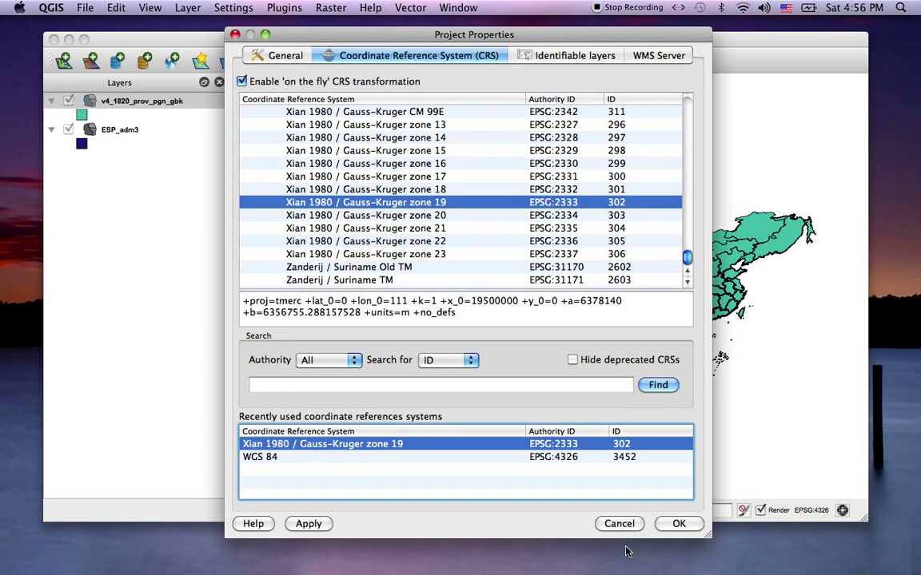
{"action": "left_click", "coordinate": [677, 525]}
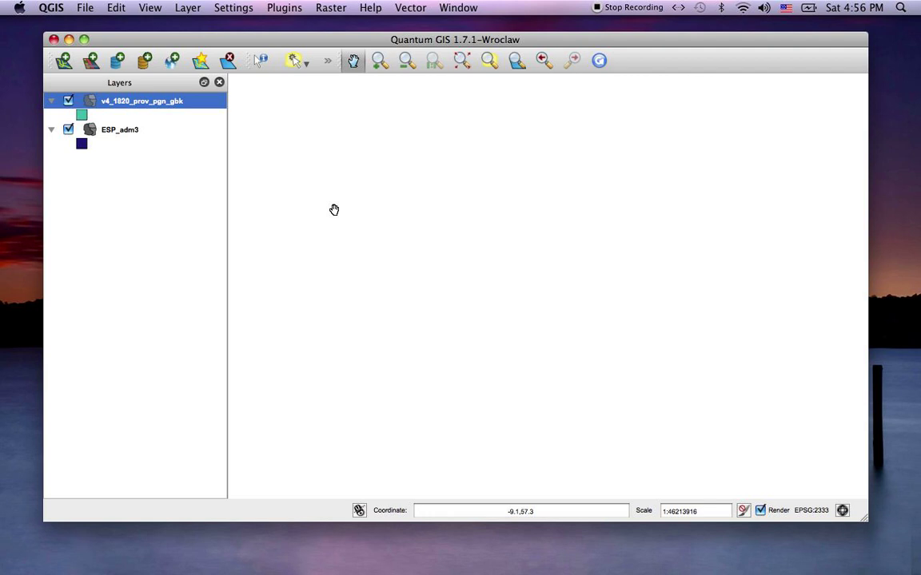
Zoom to the v4_1820_prov_pgn_gbk layer extent, then zoom out twice to about 1:122281360
{"action": "right_click", "coordinate": [126, 106]}
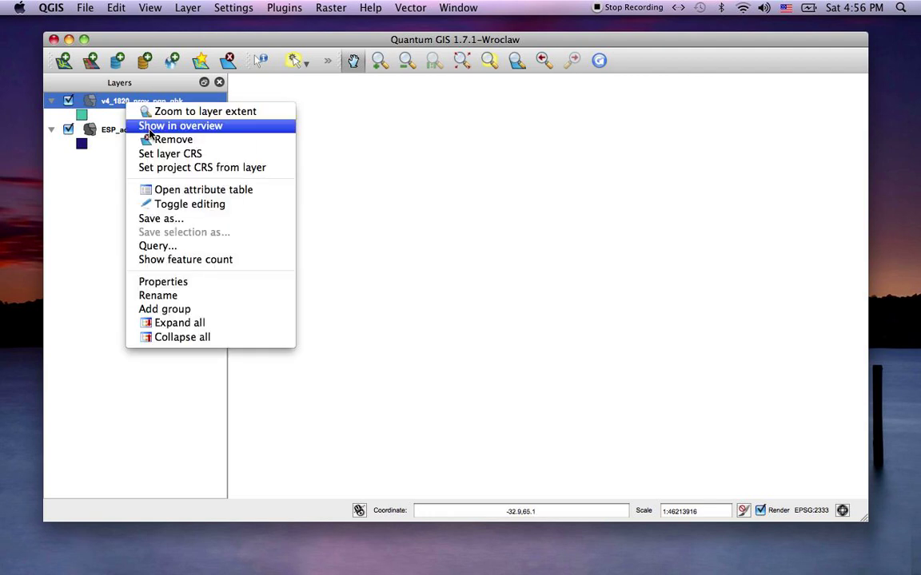
{"action": "left_click", "coordinate": [142, 112]}
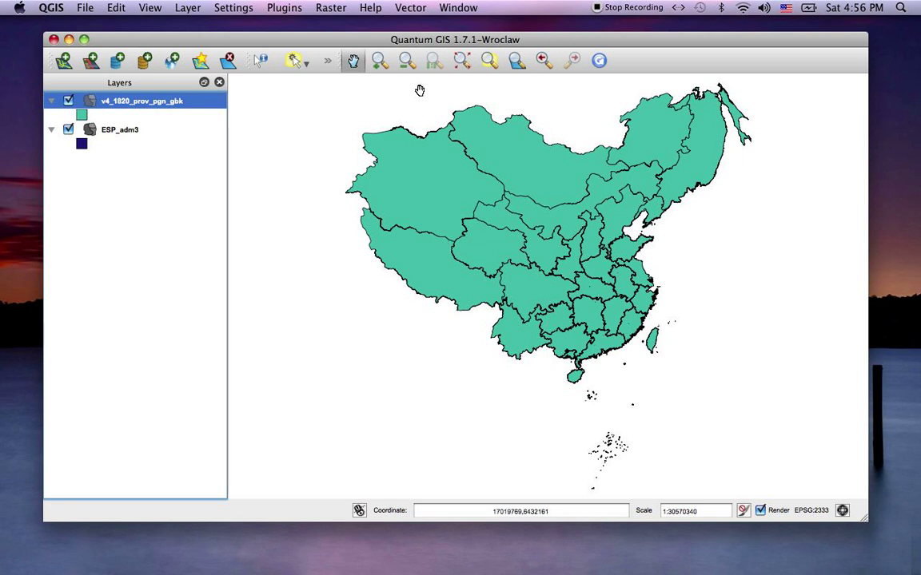
{"action": "left_click", "coordinate": [406, 62]}
{"action": "left_click", "coordinate": [322, 174]}
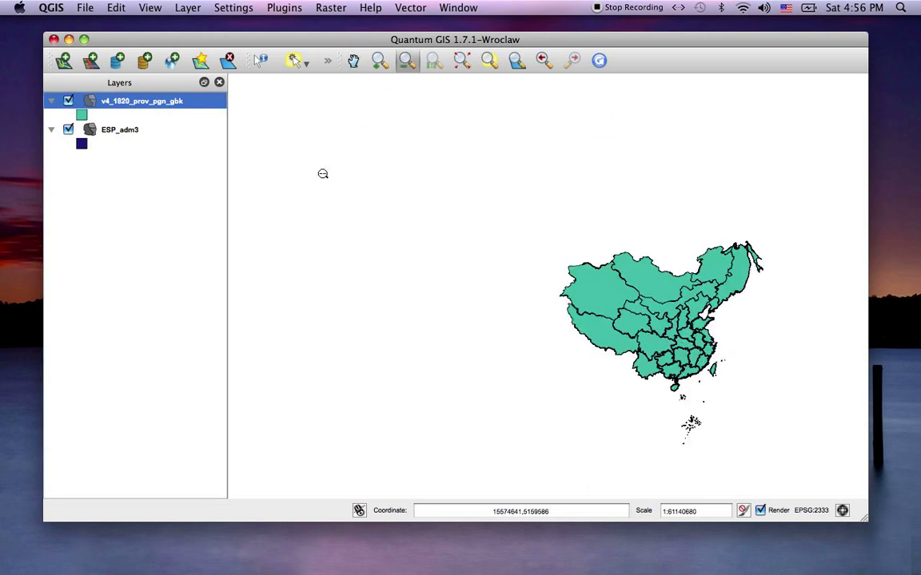
{"action": "left_click", "coordinate": [397, 256]}
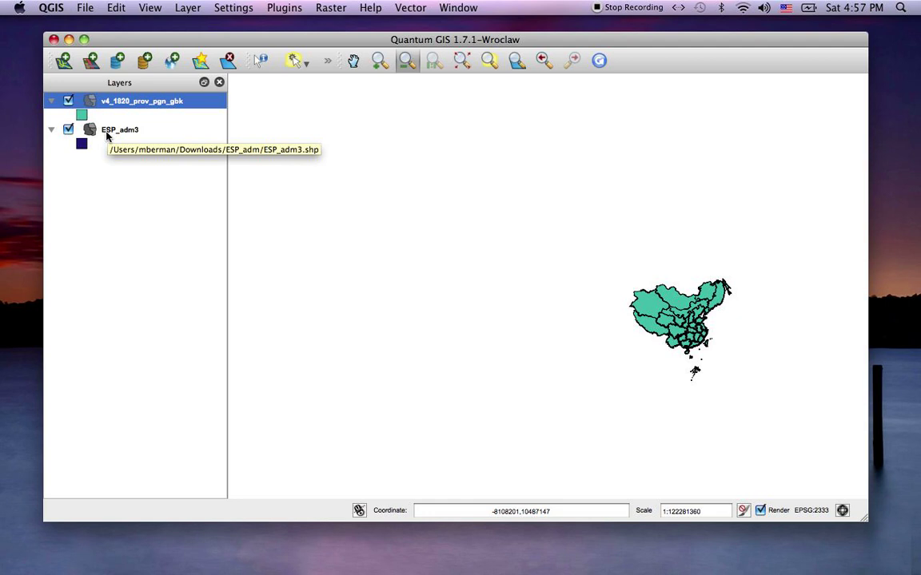
Open the Project Properties and close them without changes
{"action": "left_click", "coordinate": [232, 9]}
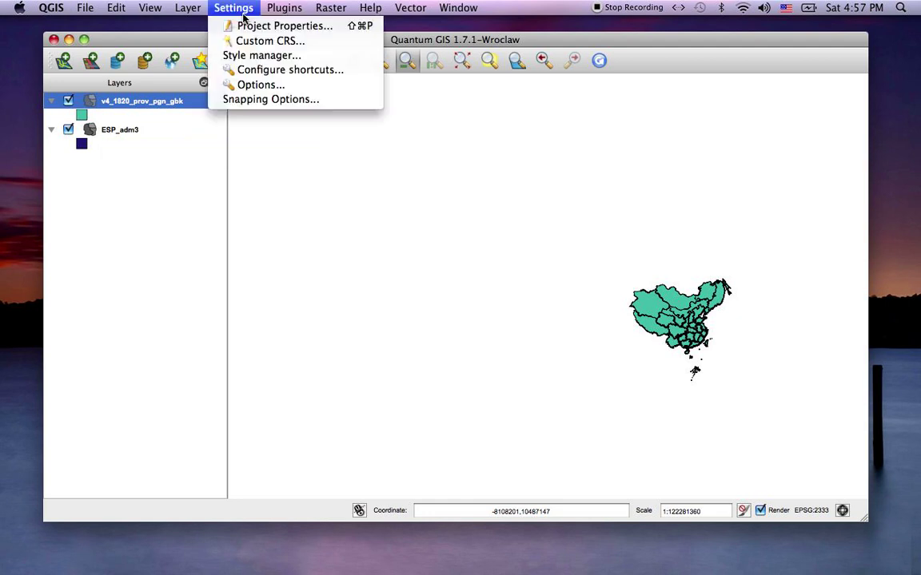
{"action": "left_click", "coordinate": [250, 26]}
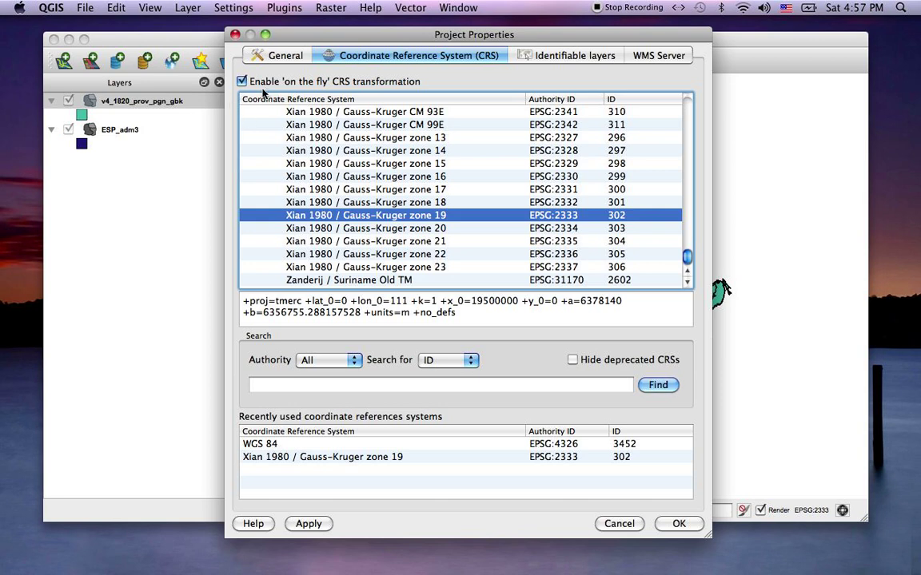
{"action": "left_click", "coordinate": [236, 35]}
Switch the project CRS back to WGS 84 (EPSG:4326) from recently used systems
{"action": "left_click", "coordinate": [237, 10]}
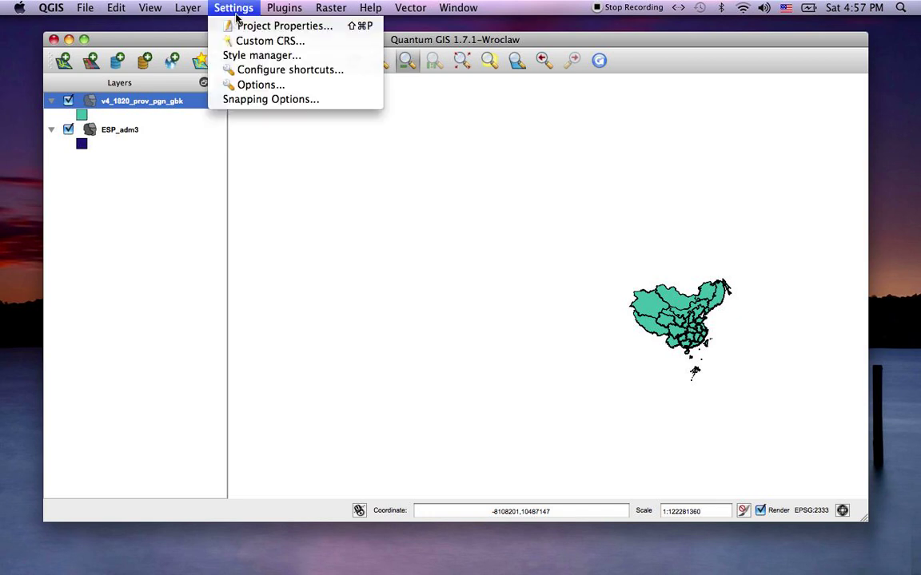
{"action": "left_click", "coordinate": [247, 25]}
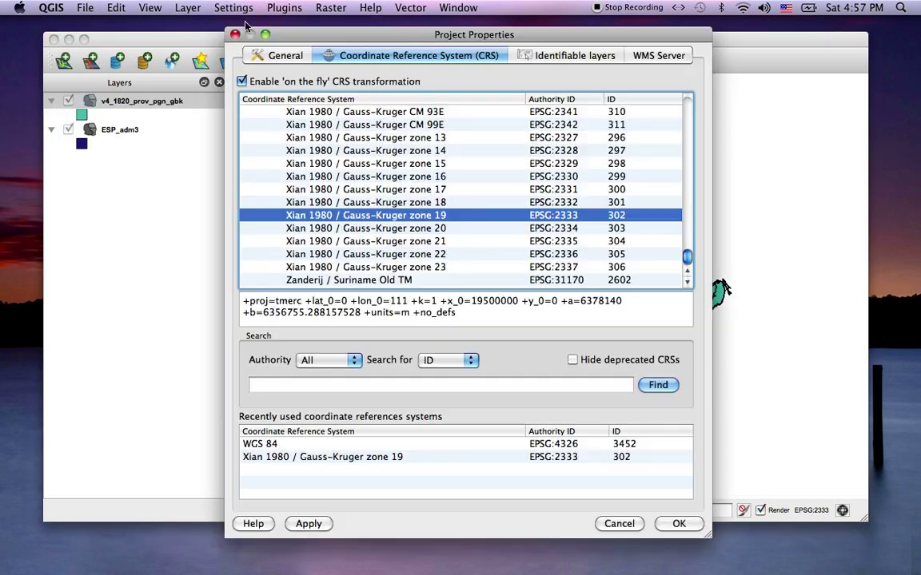
{"action": "left_click", "coordinate": [268, 445]}
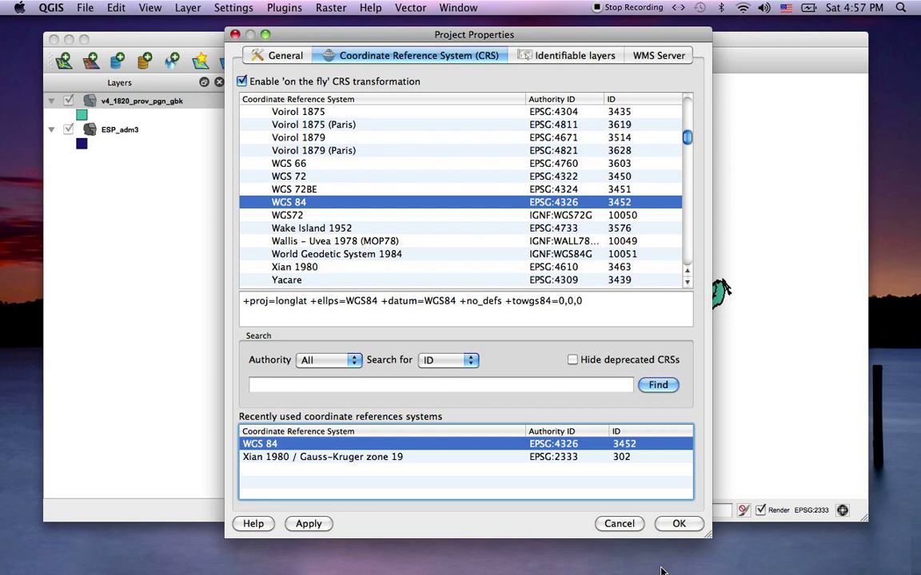
{"action": "left_click", "coordinate": [675, 528]}
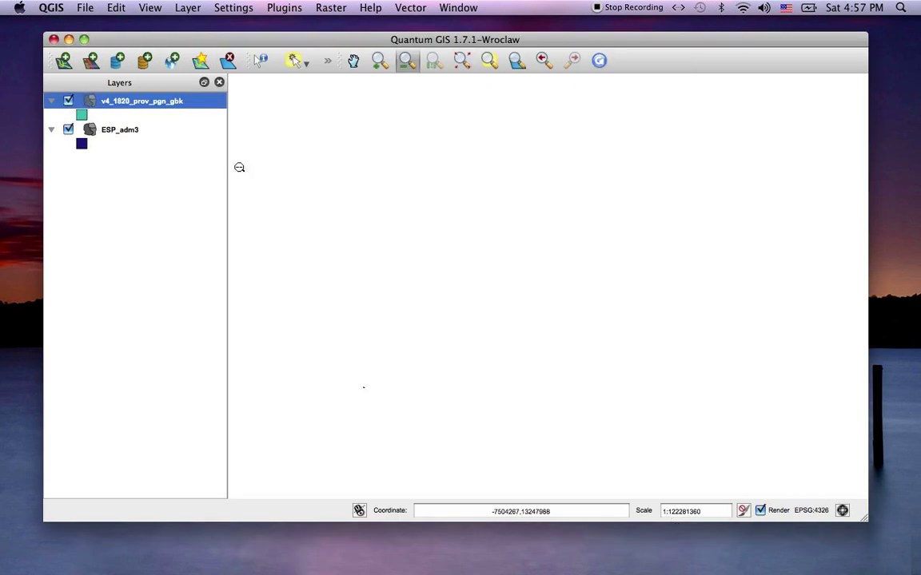
Zoom to the China provinces layer extent, then zoom out to about 1:42661050
{"action": "right_click", "coordinate": [154, 105]}
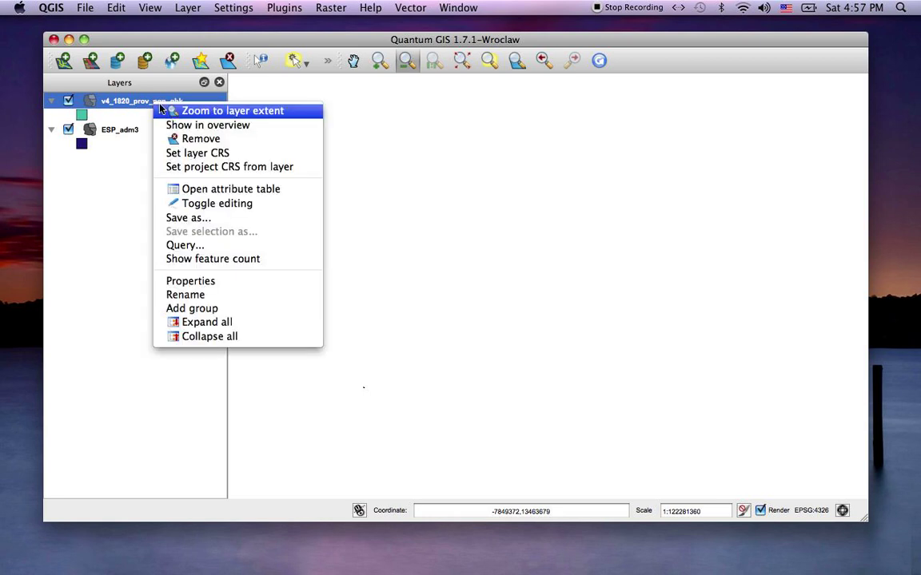
{"action": "left_click", "coordinate": [183, 113]}
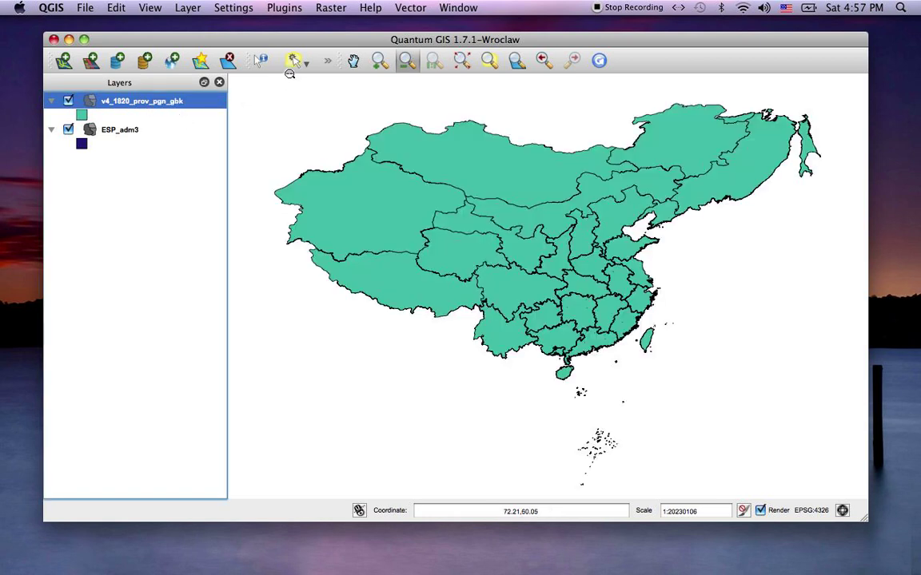
{"action": "left_click", "coordinate": [406, 60]}
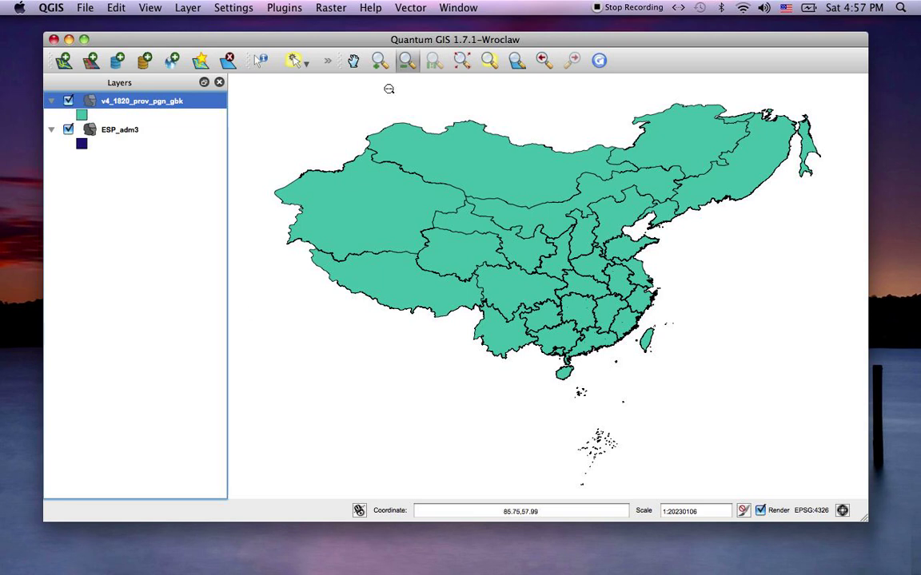
{"action": "left_click", "coordinate": [258, 310]}
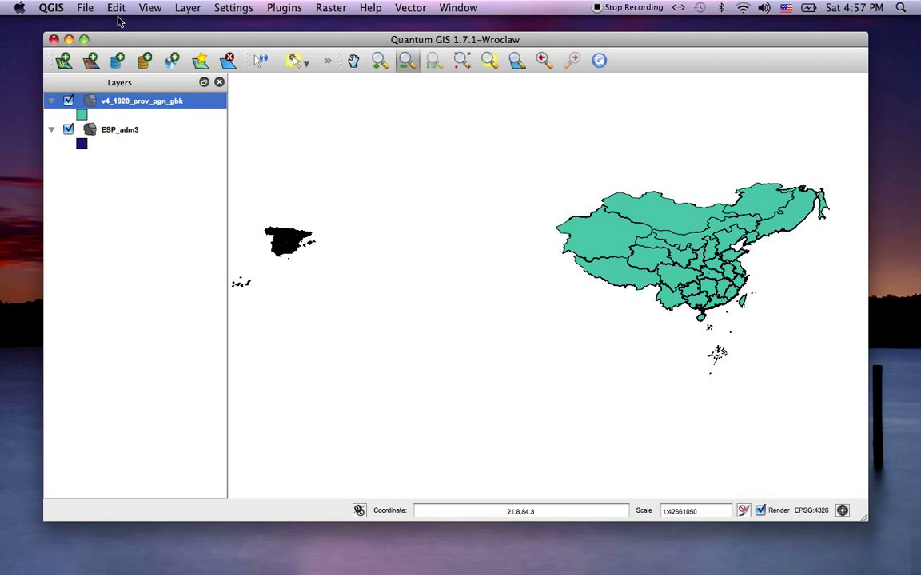
Add shanghai.kml as a vector layer with UTF-8 encoding and the KML file filter
{"action": "left_click", "coordinate": [64, 59]}
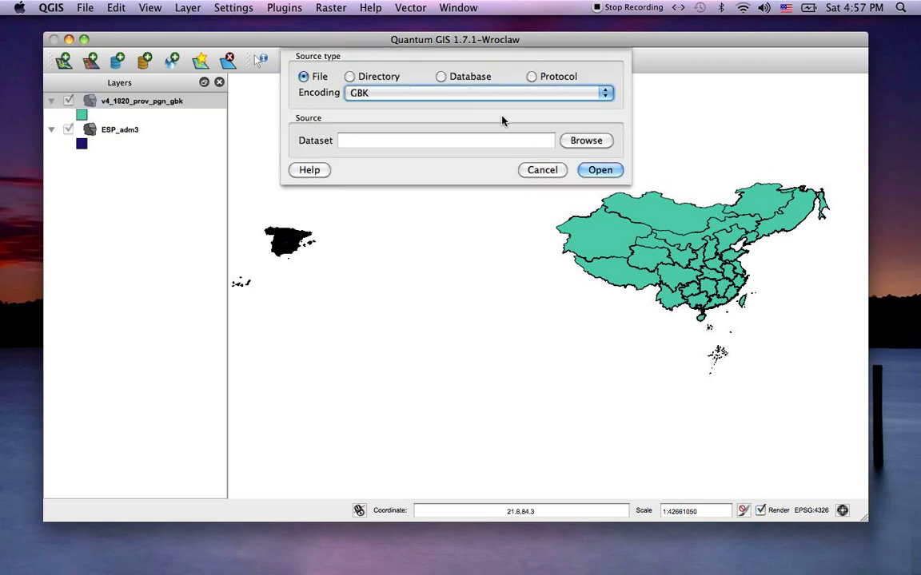
{"action": "left_click", "coordinate": [570, 94]}
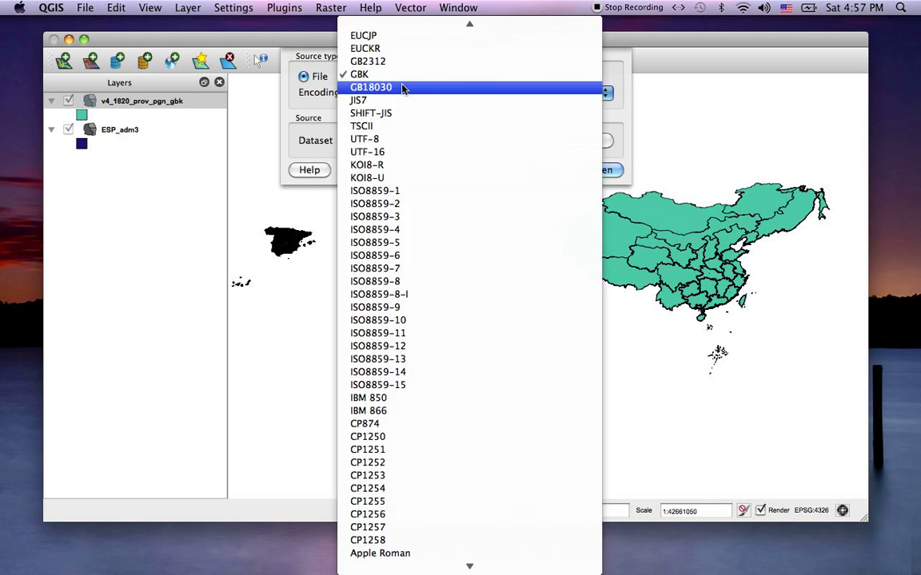
{"action": "left_click", "coordinate": [398, 139]}
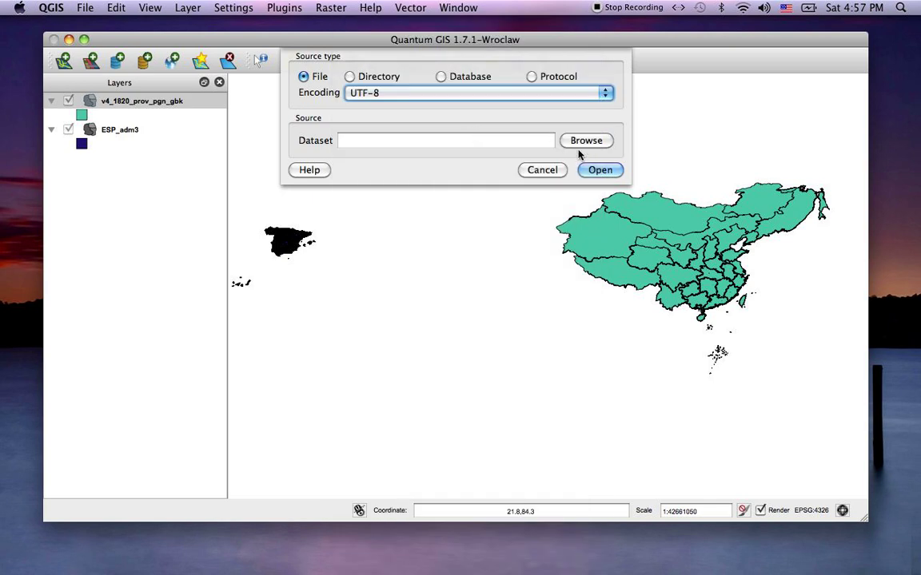
{"action": "left_click", "coordinate": [586, 142]}
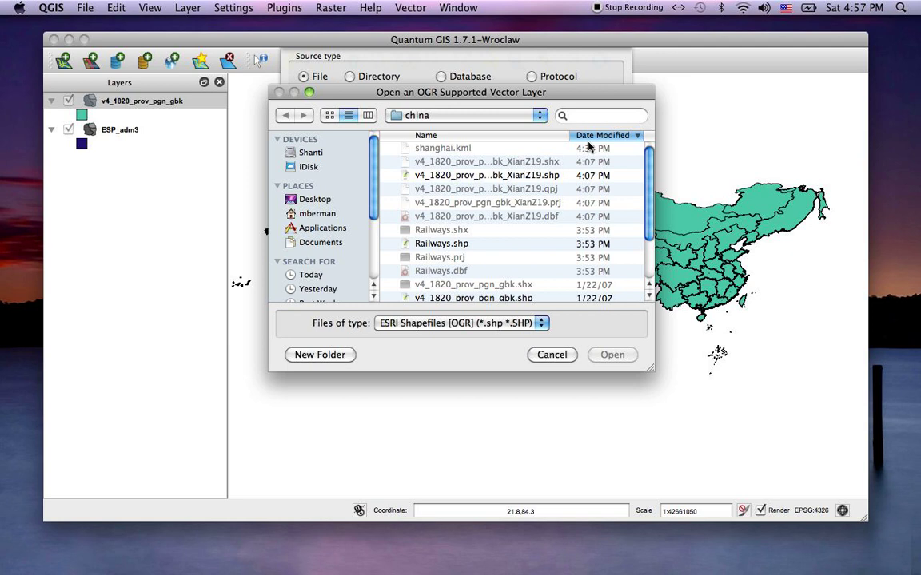
{"action": "left_click", "coordinate": [542, 324]}
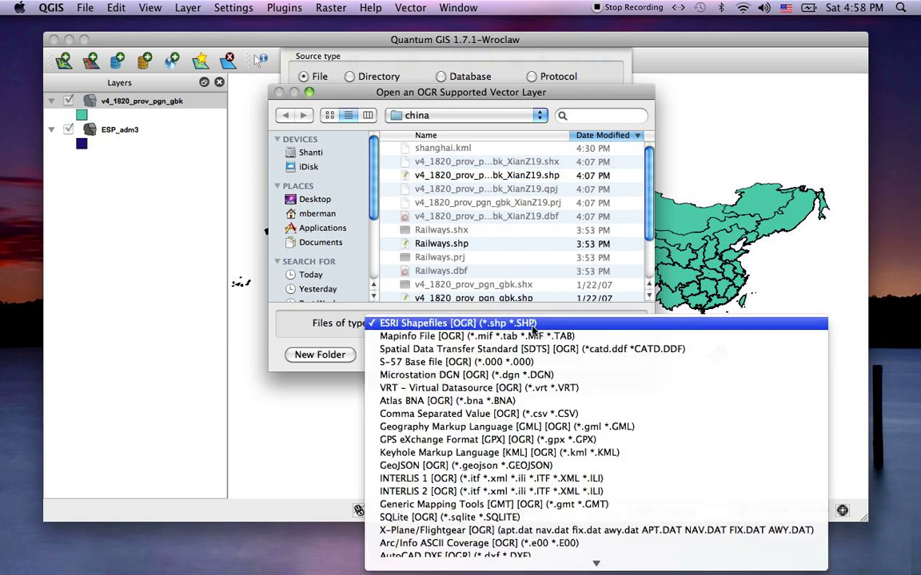
{"action": "left_click", "coordinate": [450, 453]}
{"action": "left_click", "coordinate": [454, 152]}
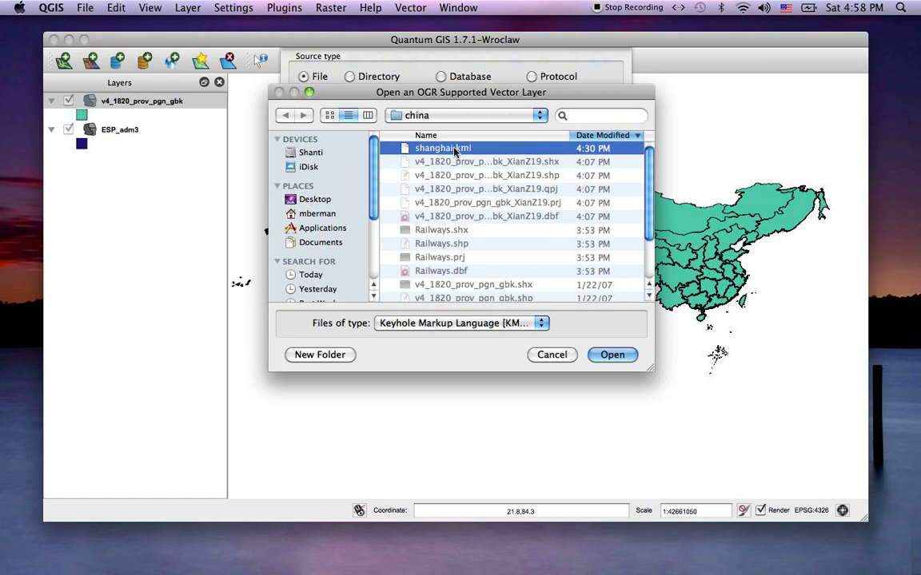
{"action": "left_click", "coordinate": [612, 354]}
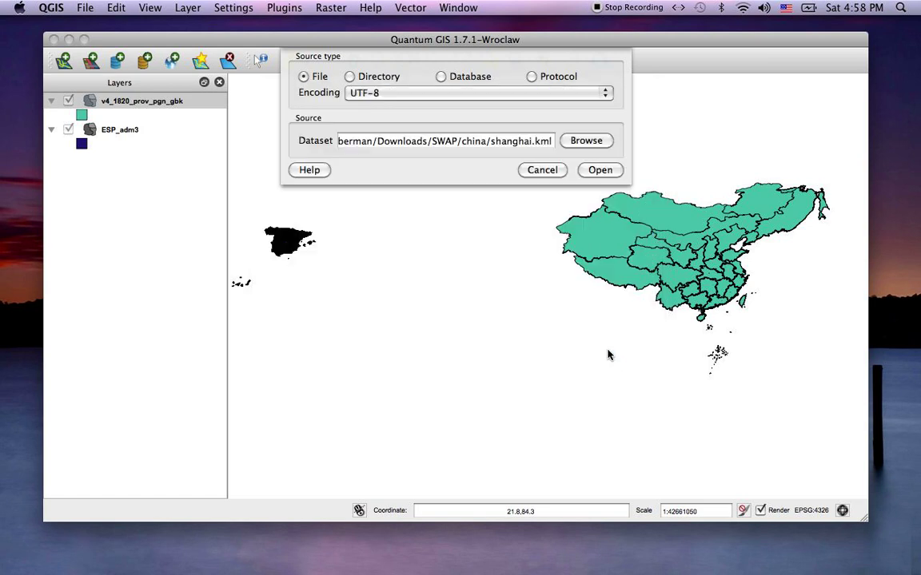
{"action": "left_click", "coordinate": [601, 172]}
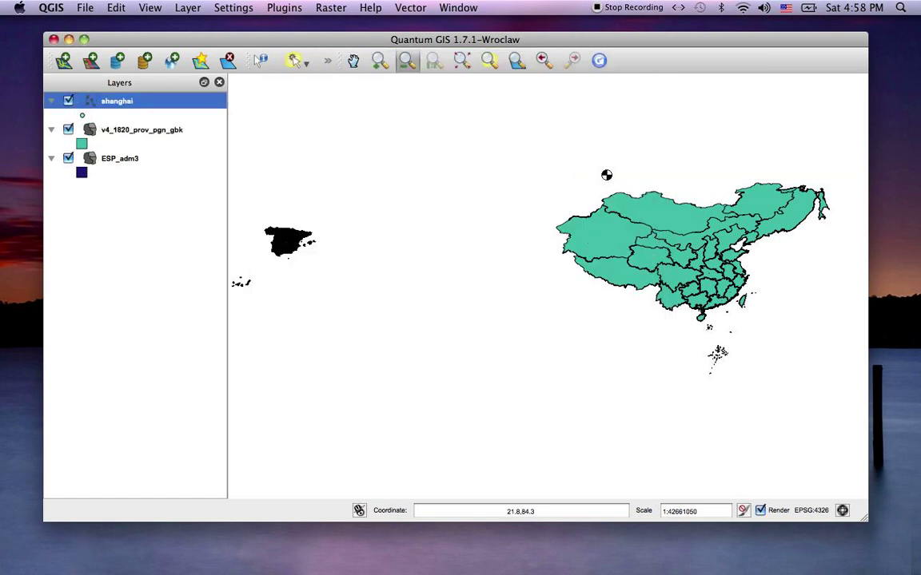
Color the shanghai layer's point symbol red (RGB 251, 67, 10) in its Style properties
{"action": "left_click", "coordinate": [53, 101]}
{"action": "left_click", "coordinate": [83, 119]}
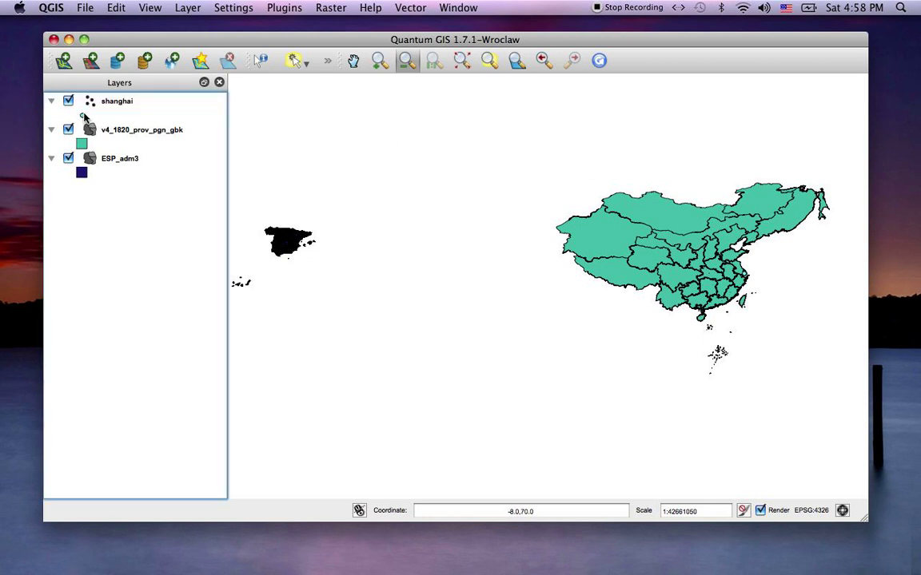
{"action": "left_click", "coordinate": [102, 107]}
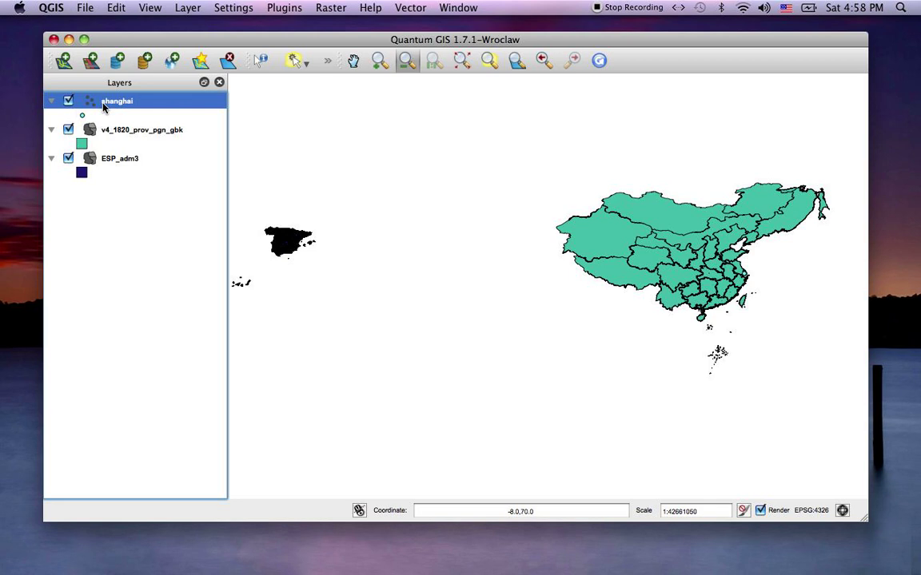
{"action": "right_click", "coordinate": [103, 107]}
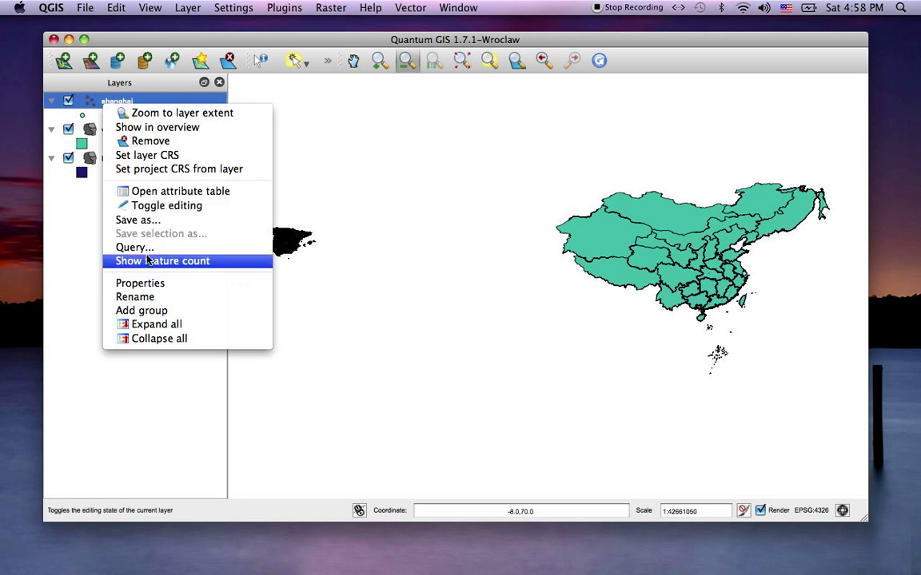
{"action": "left_click", "coordinate": [134, 283]}
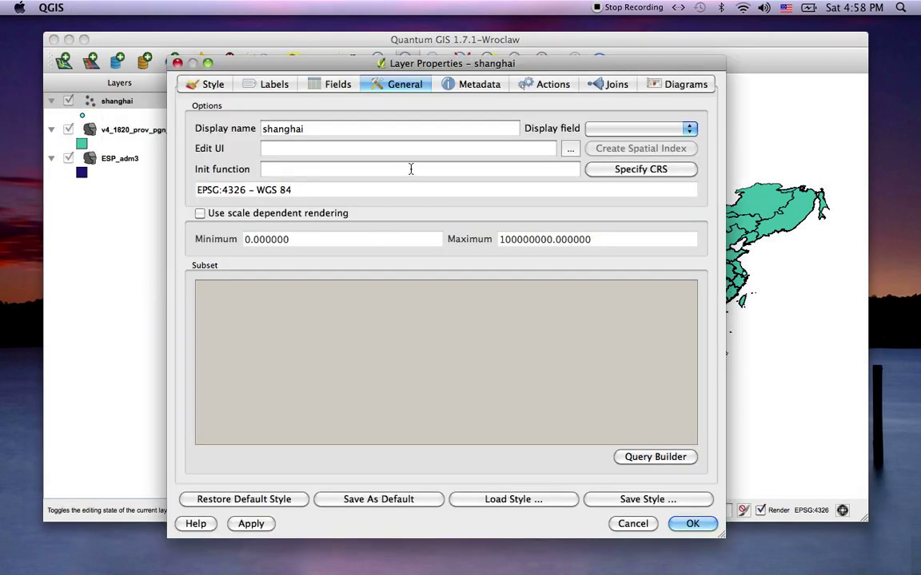
{"action": "left_click", "coordinate": [222, 84]}
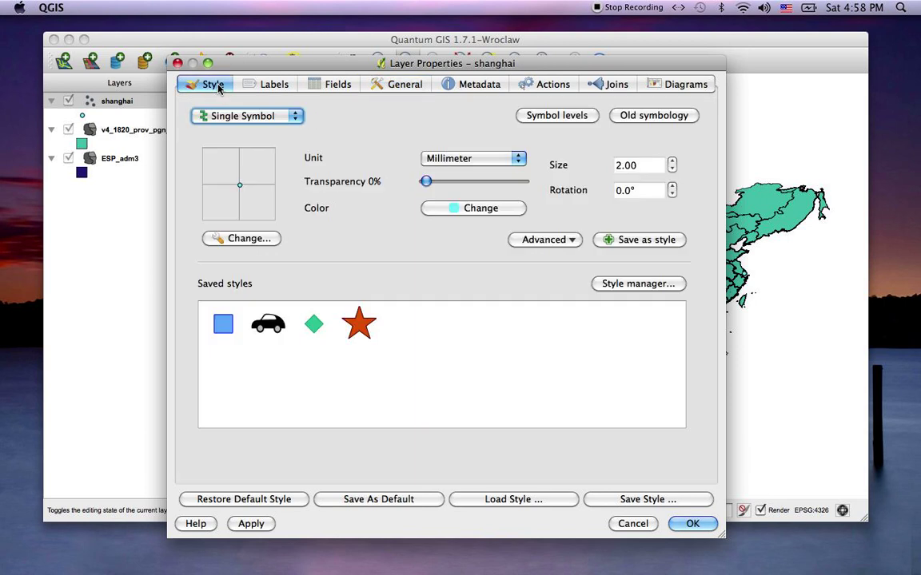
{"action": "left_click", "coordinate": [462, 210]}
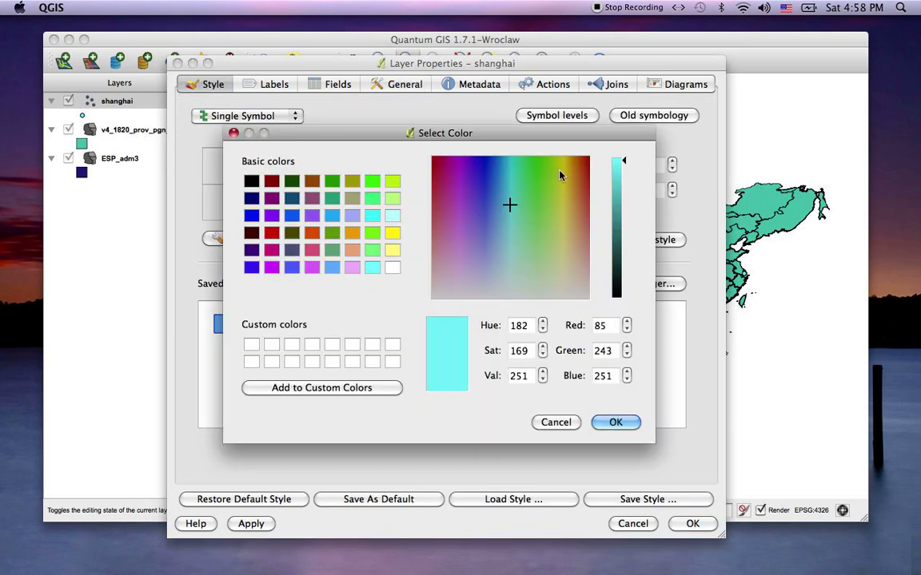
{"action": "left_click", "coordinate": [582, 163]}
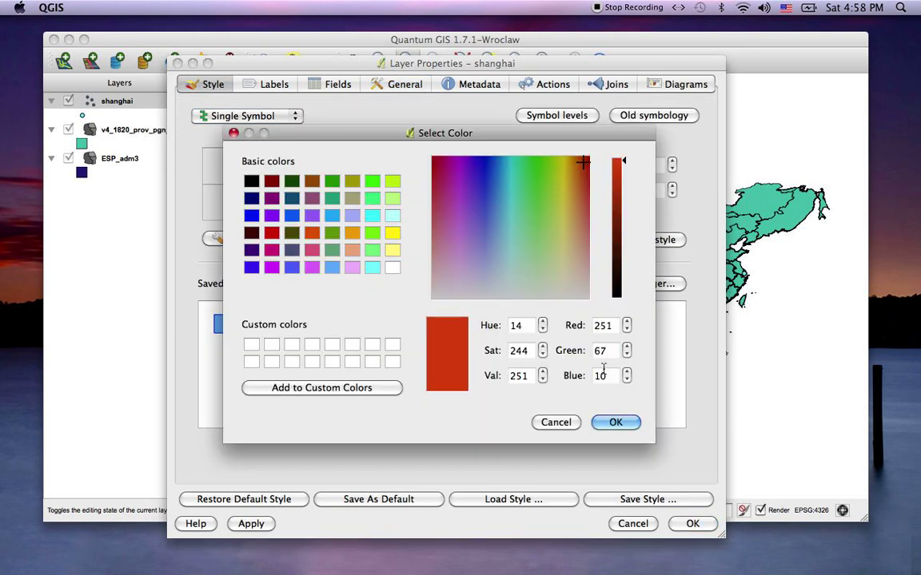
{"action": "left_click", "coordinate": [615, 422]}
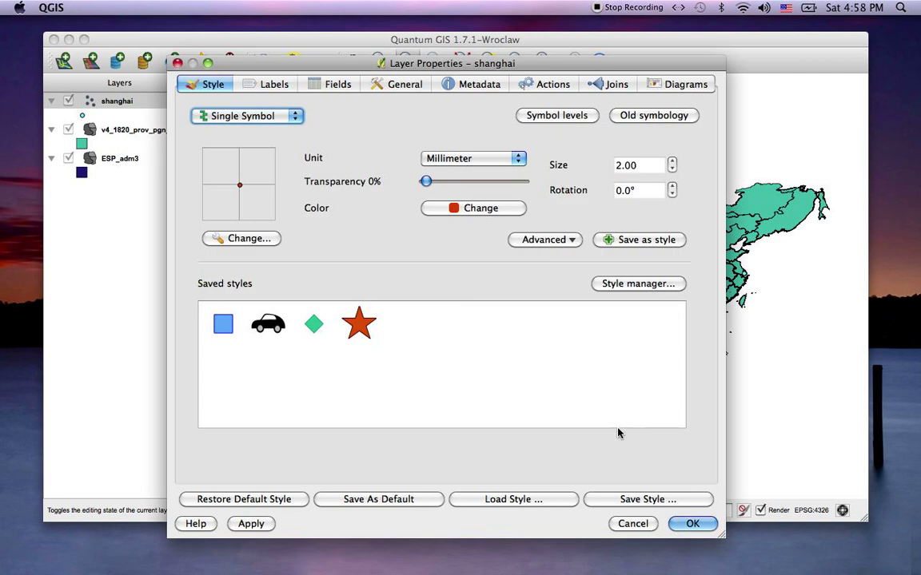
{"action": "left_click", "coordinate": [694, 523]}
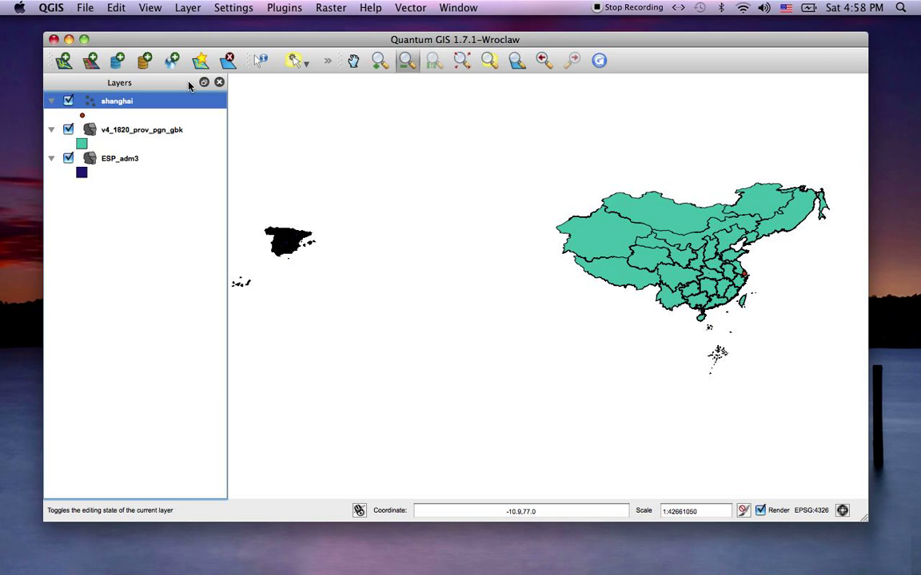
{"action": "left_click", "coordinate": [374, 63]}
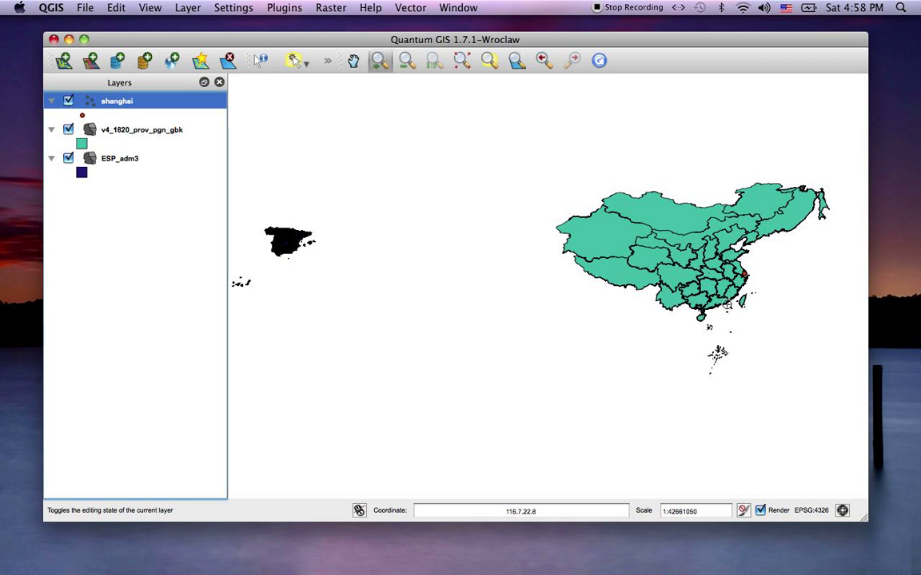
{"action": "left_click_drag", "start_coordinate": [736, 271], "coordinate": [750, 281]}
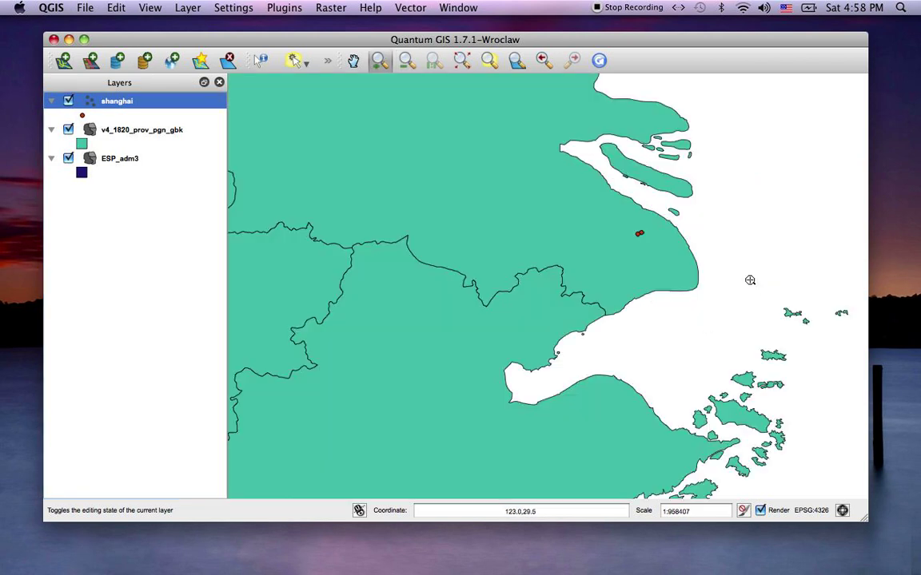
{"action": "left_click_drag", "start_coordinate": [620, 218], "coordinate": [659, 251]}
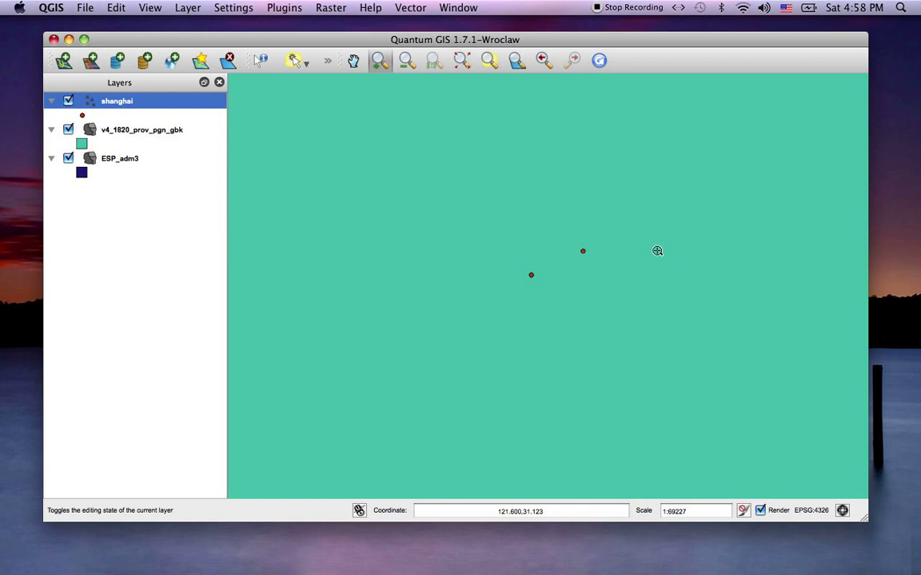
{"action": "left_click", "coordinate": [520, 63]}
{"action": "left_click", "coordinate": [543, 61]}
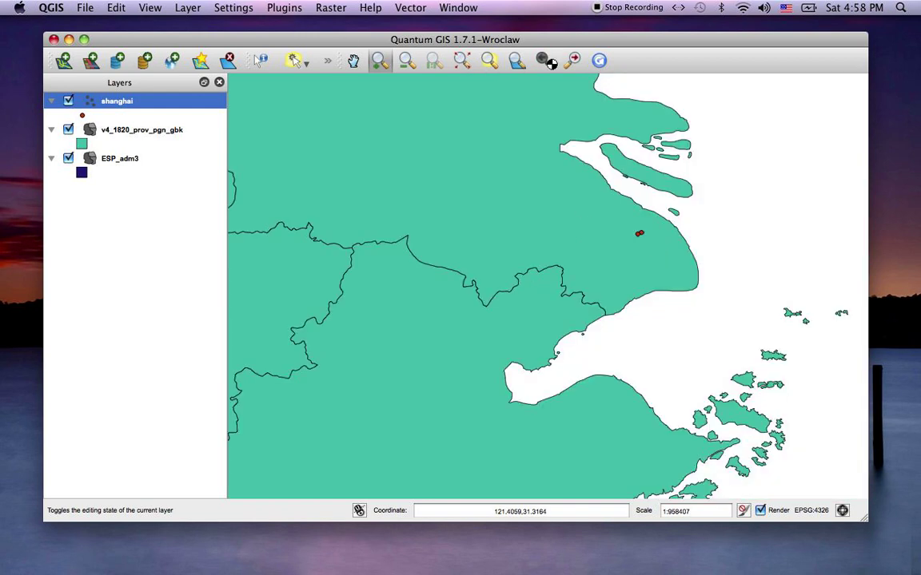